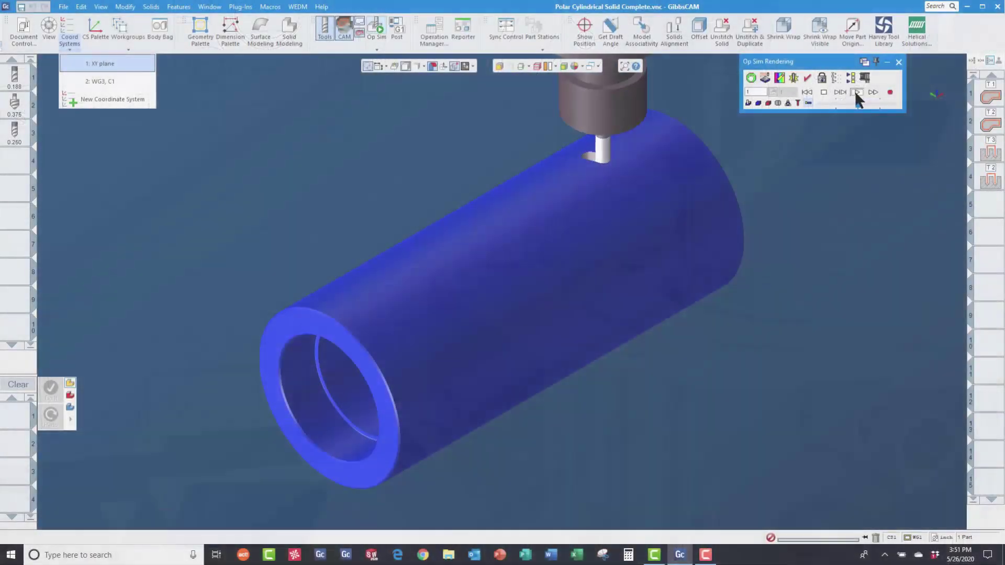
- Simulate the finished toolpaths cutting the helical slots into the blue tube stock
click(857, 93)
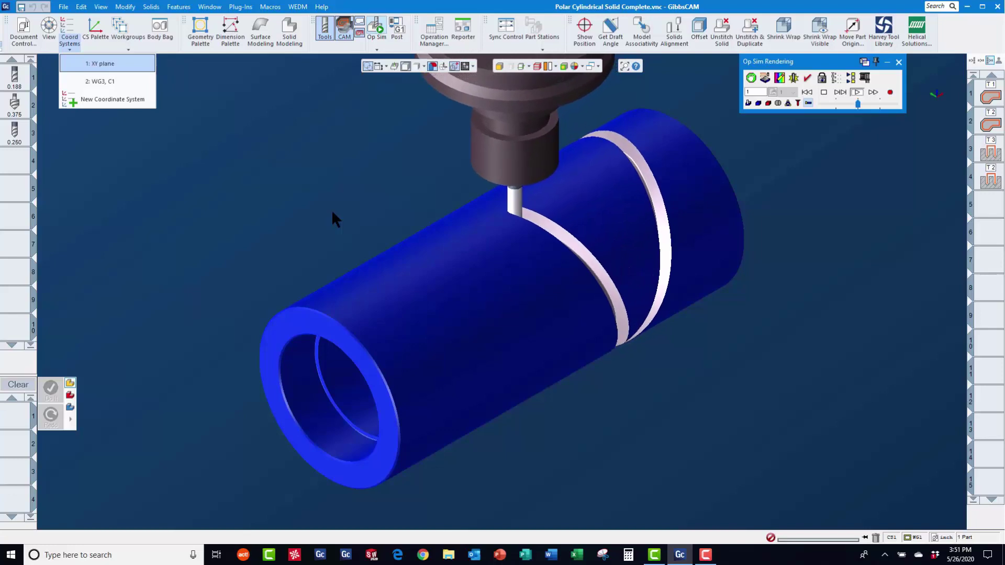
click(63, 7)
click(62, 7)
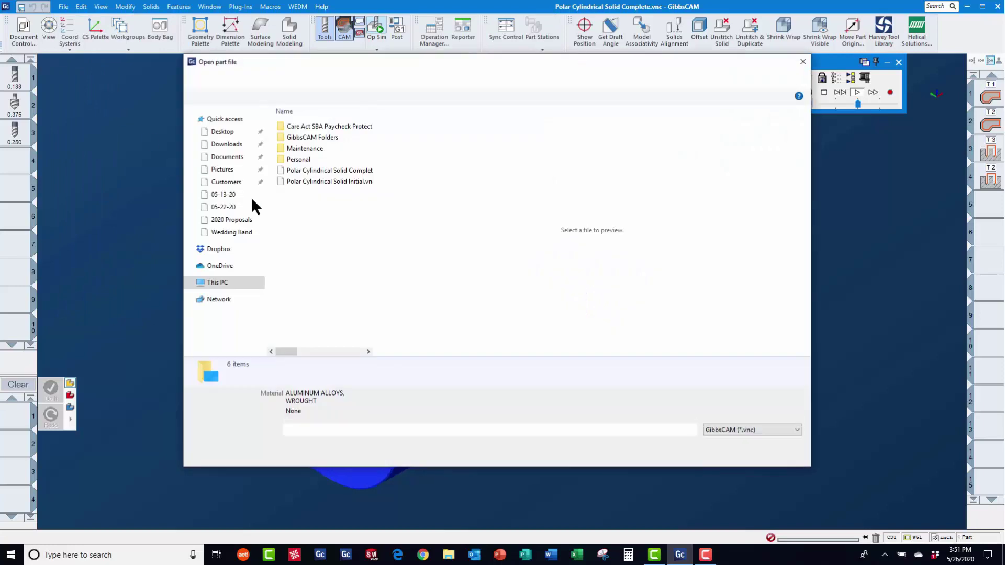
- Open Polar Cylindrical Solid Initial.vnc from the Desktop
click(314, 181)
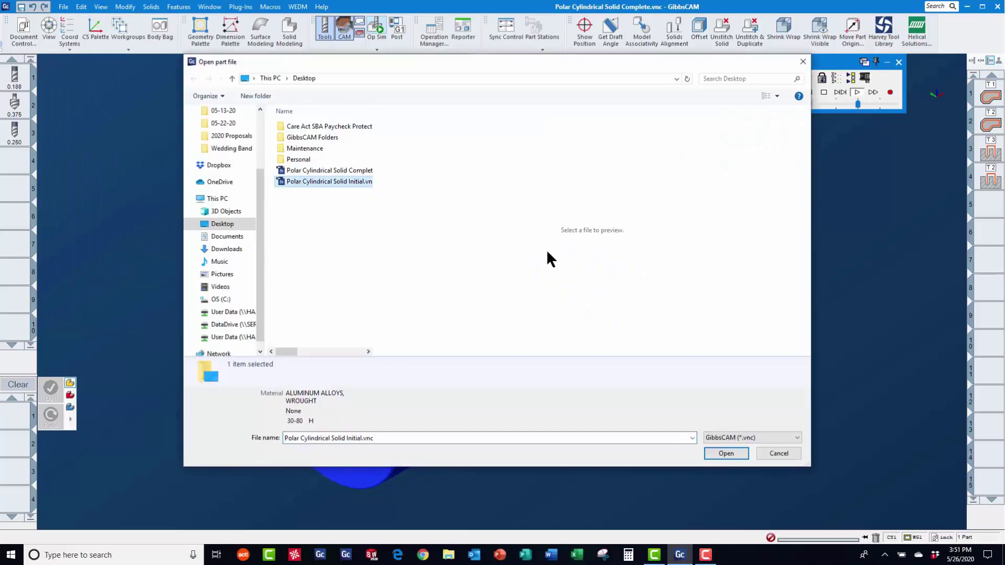
click(721, 453)
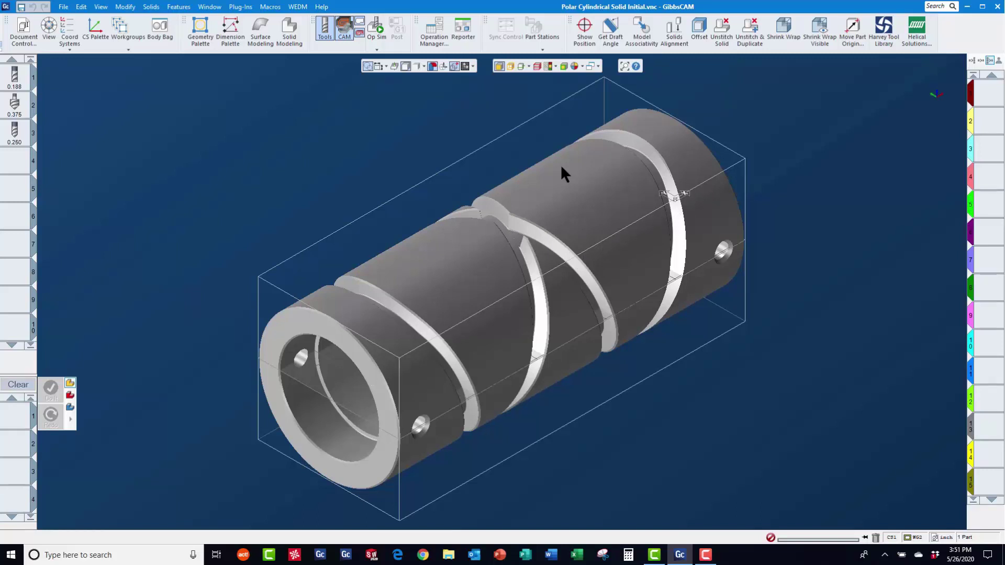
- Extract the tube's midplane slice profile as red outline geometry, then hide the slice plane
click(529, 67)
click(524, 90)
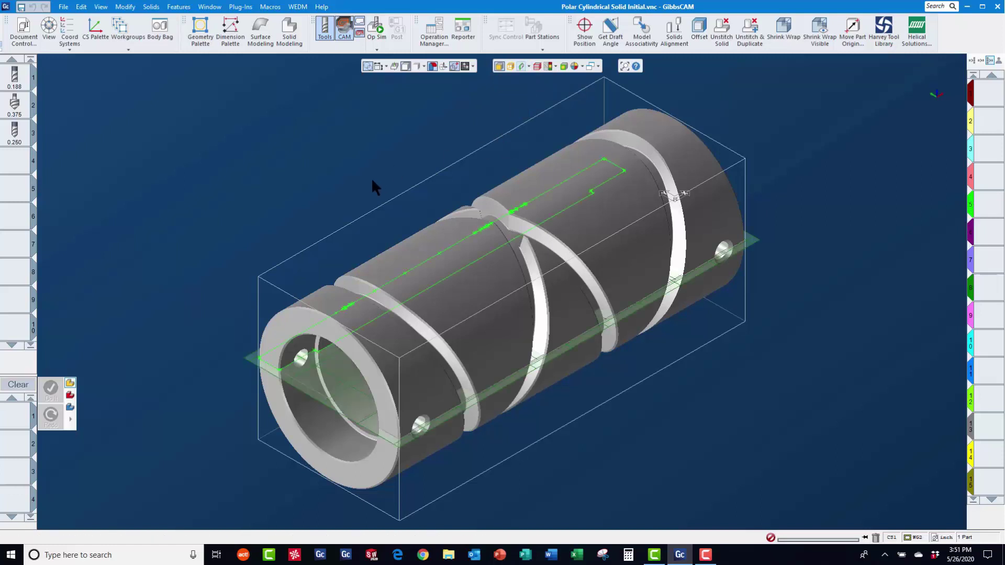
click(441, 279)
right_click(441, 279)
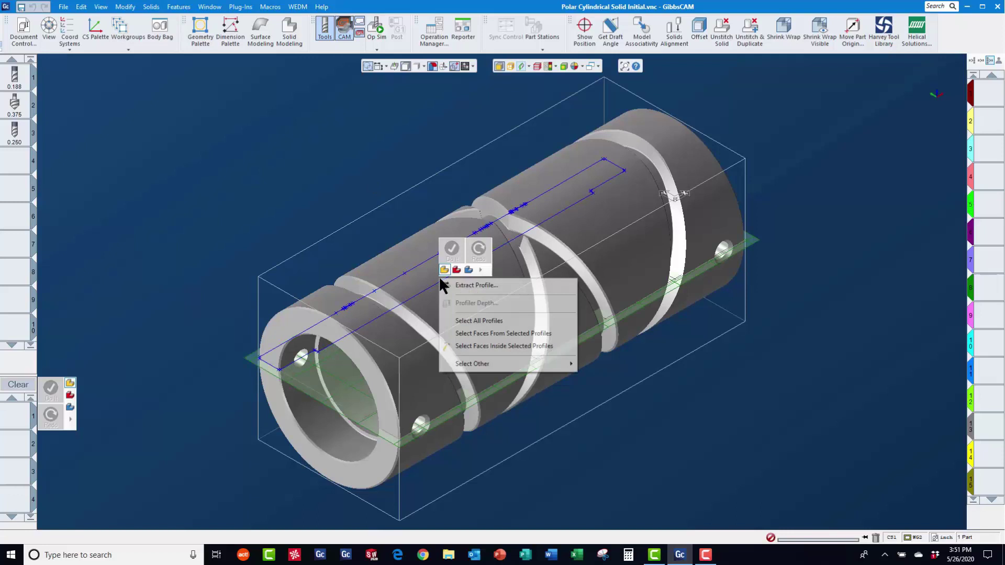
click(481, 284)
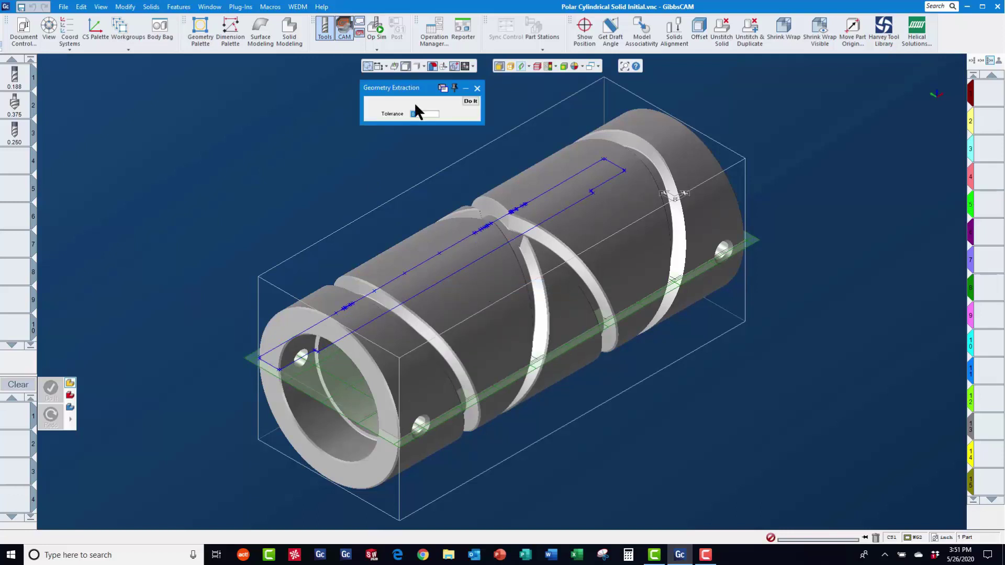
click(468, 102)
click(522, 66)
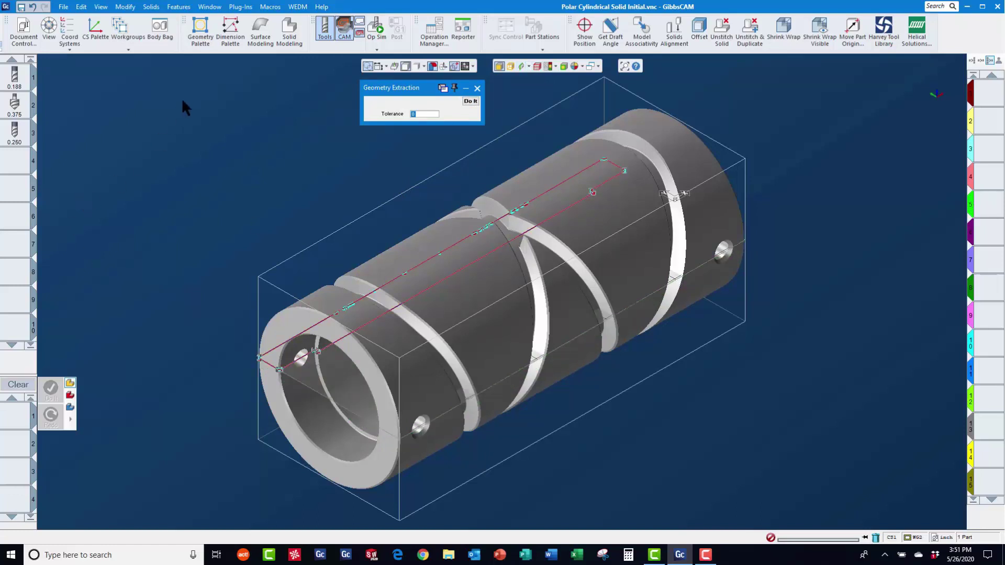
- Revolve the extracted profile 360° into a smooth, ungrooved tube solid
click(288, 32)
click(114, 222)
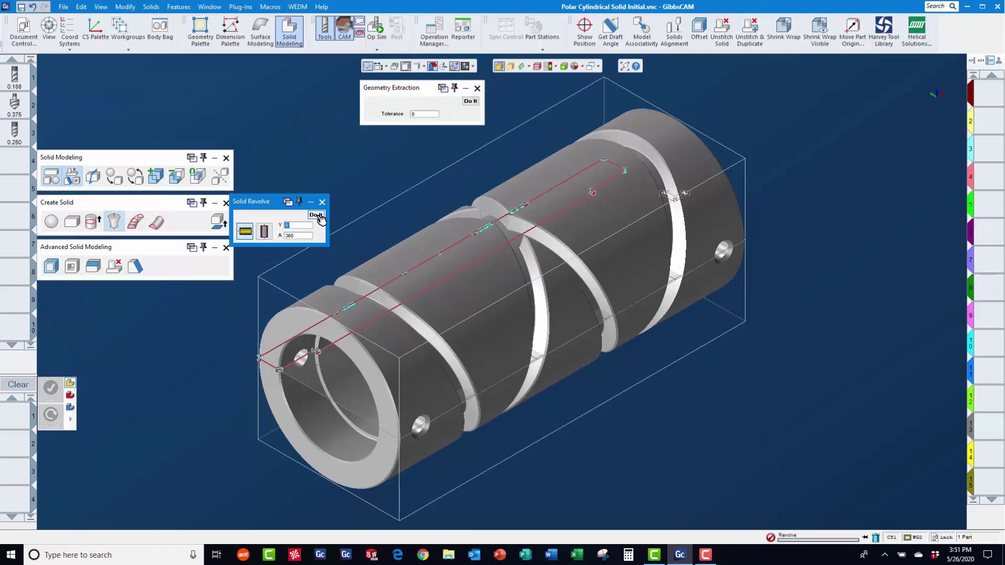
click(316, 215)
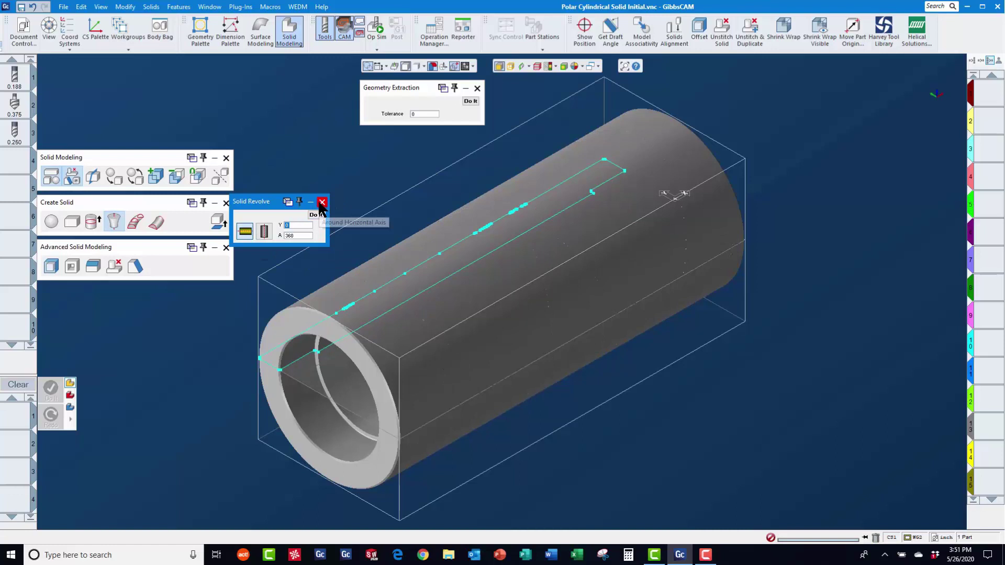
click(322, 202)
click(227, 157)
click(226, 158)
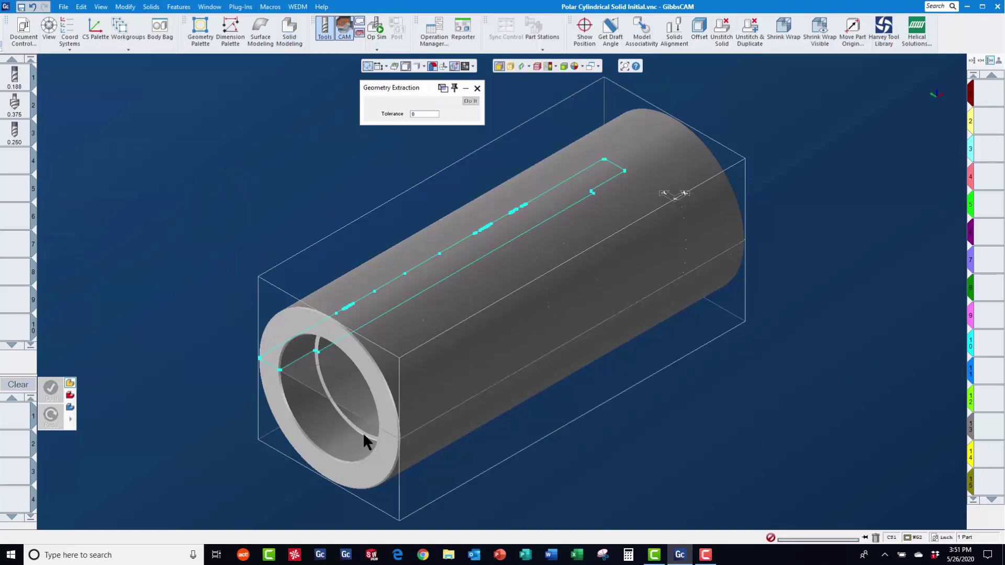
- Set the revolved tube's body type to Stock and store it in the Body Bag as Revolve(15)
right_click(384, 406)
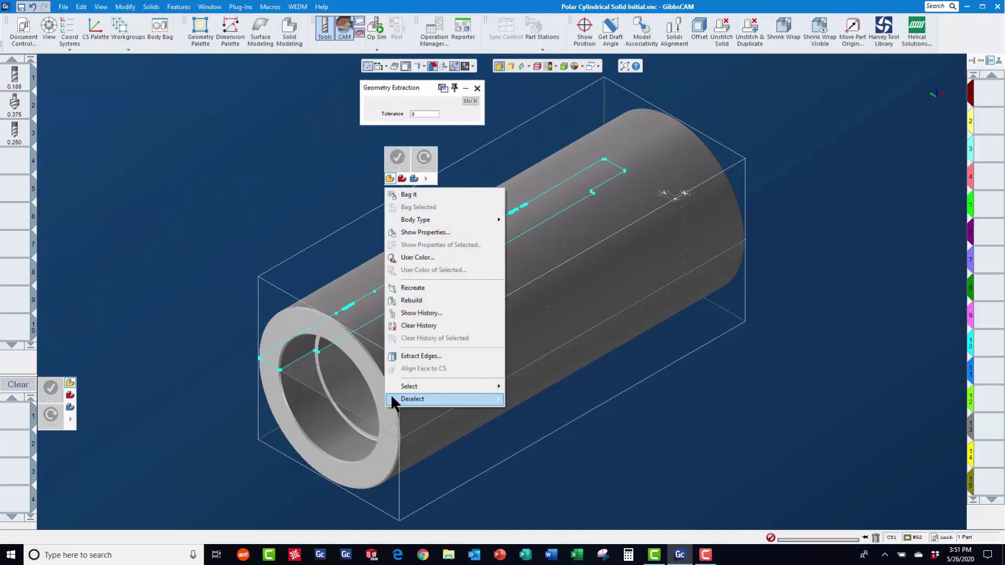
mouse_move(443, 221)
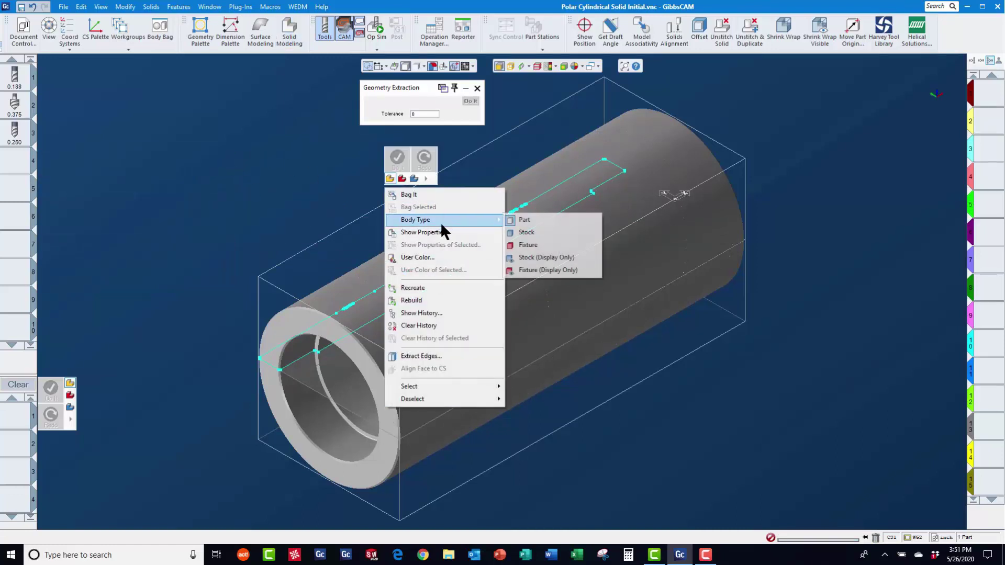
click(526, 233)
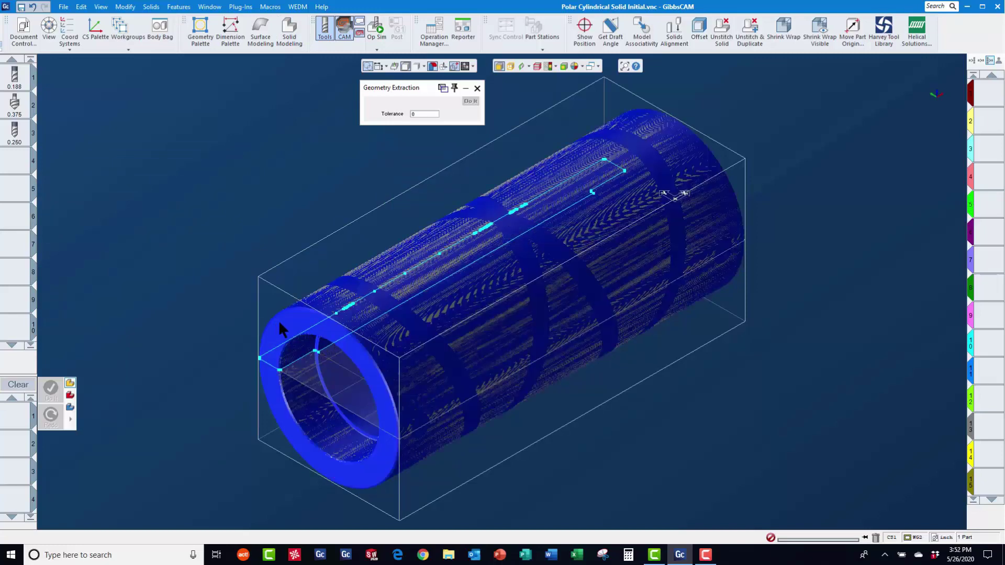
click(279, 319)
key(ctrl+b)
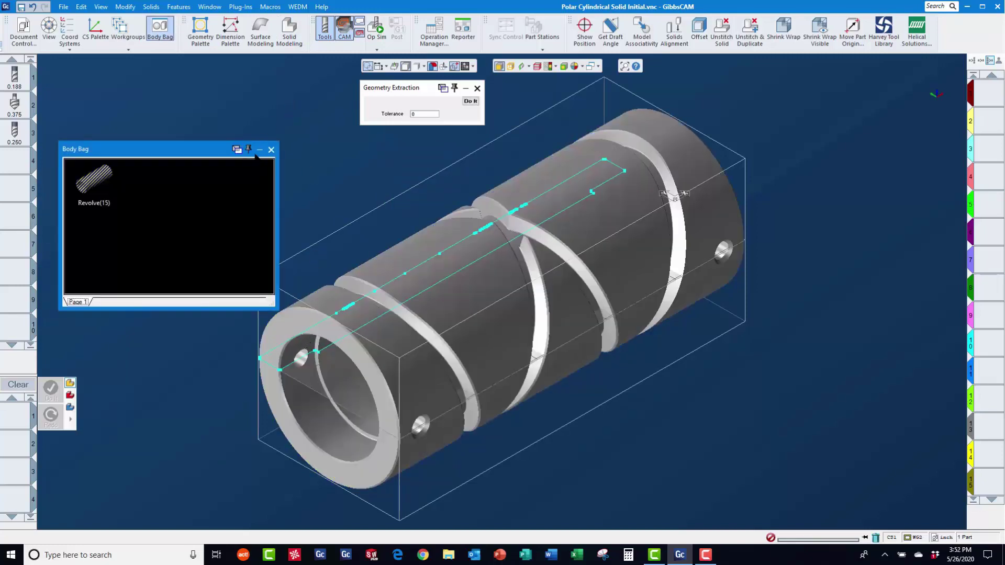
click(270, 149)
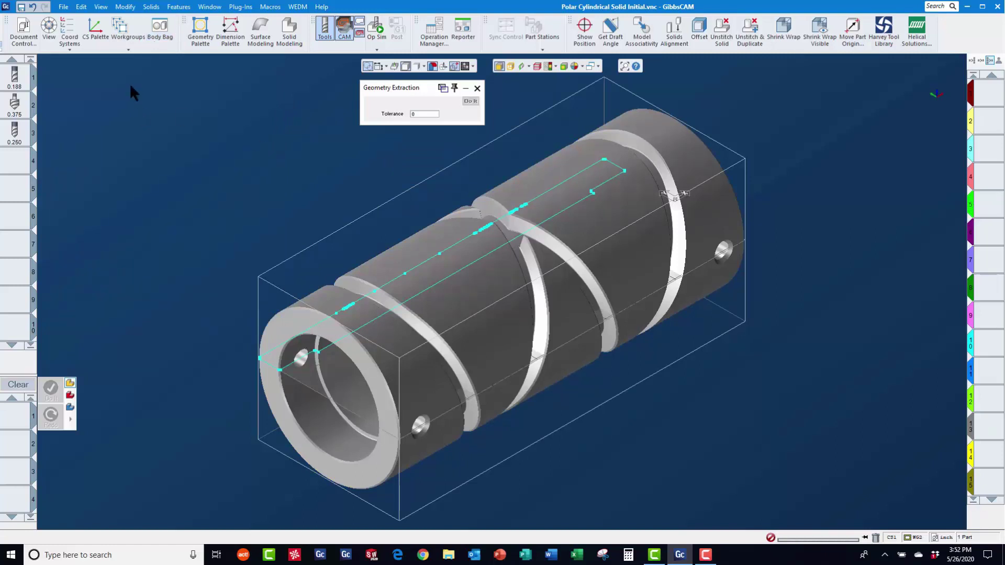
- Extract edges of the five outer faces into the Chamfer Geometry workgroup and hide the solid
click(123, 30)
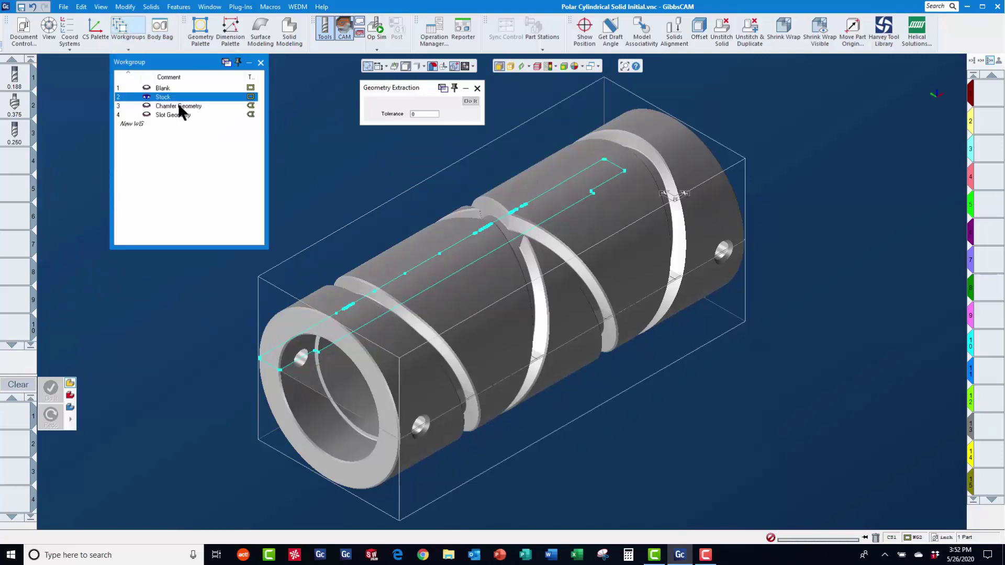
click(178, 105)
click(358, 312)
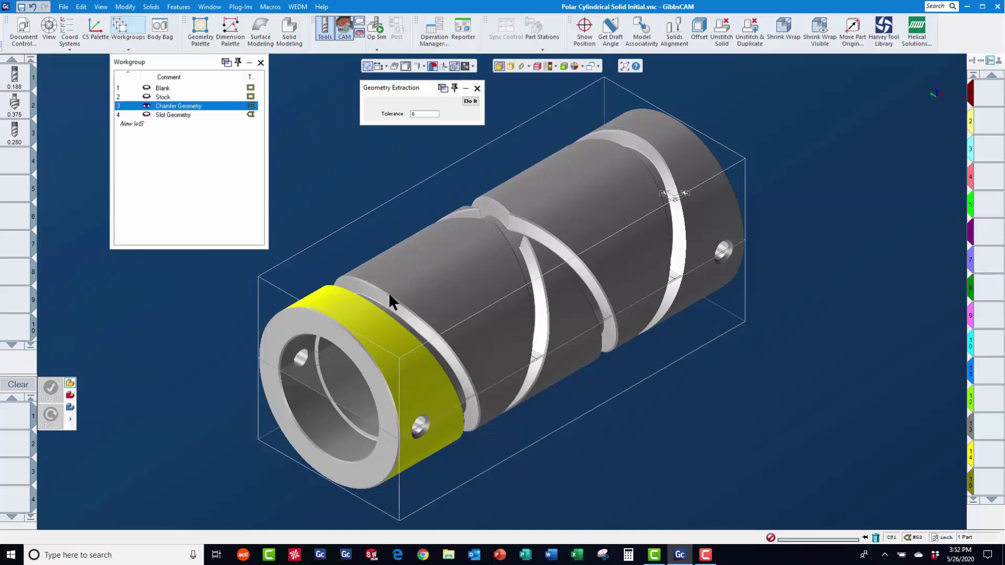
shift+click(423, 269)
shift+click(559, 300)
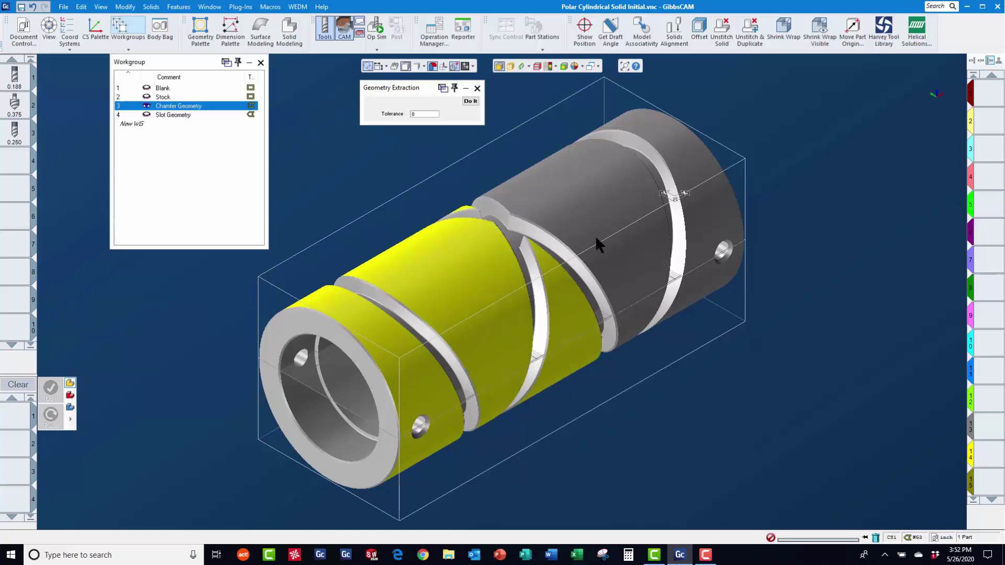
shift+click(596, 243)
shift+click(688, 190)
right_click(598, 204)
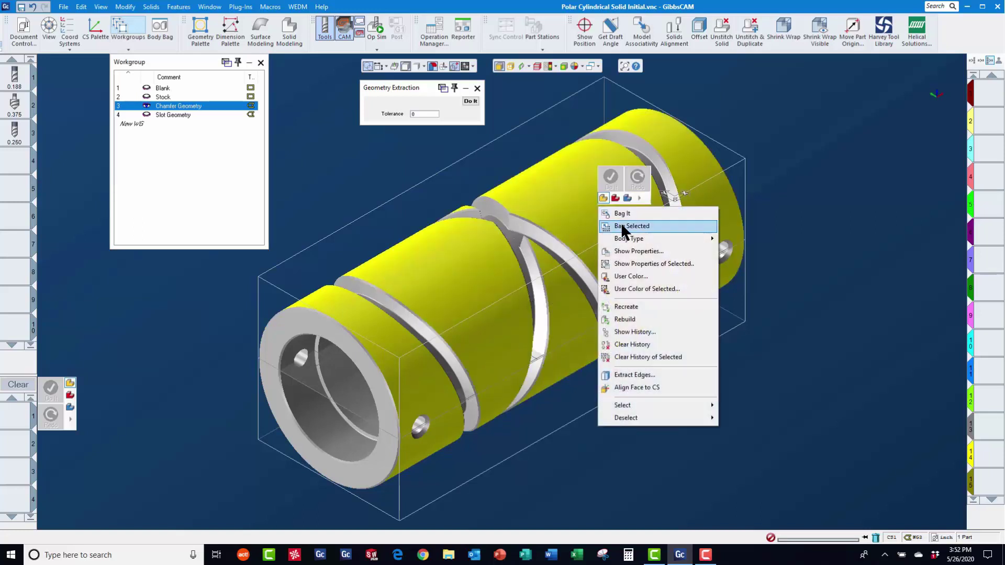
click(469, 101)
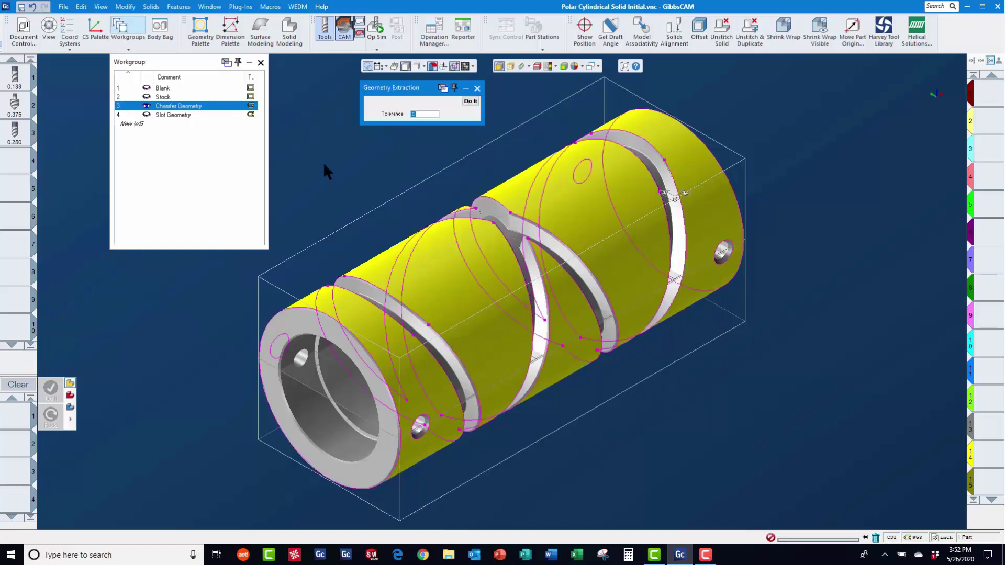
click(407, 66)
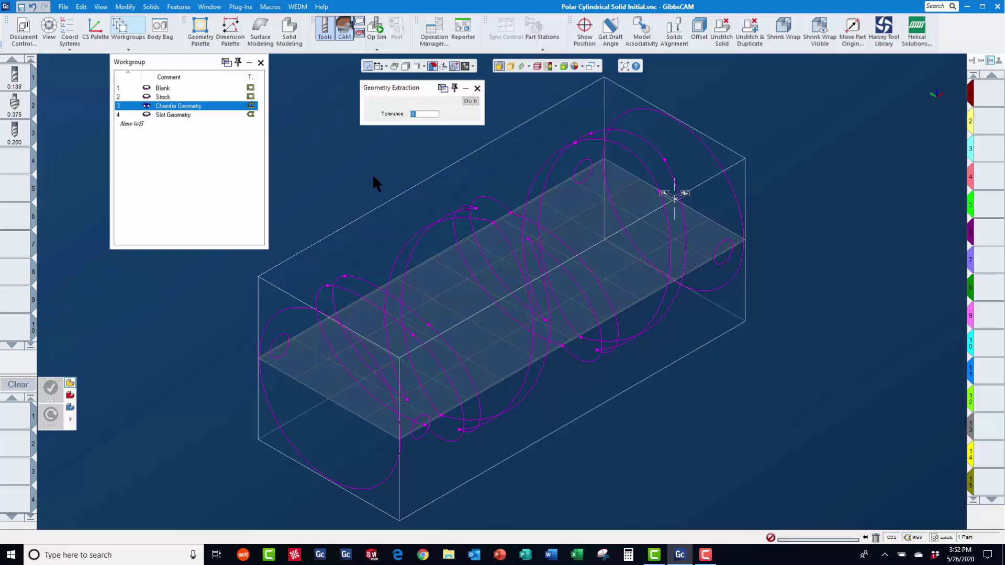
key(ctrl+a)
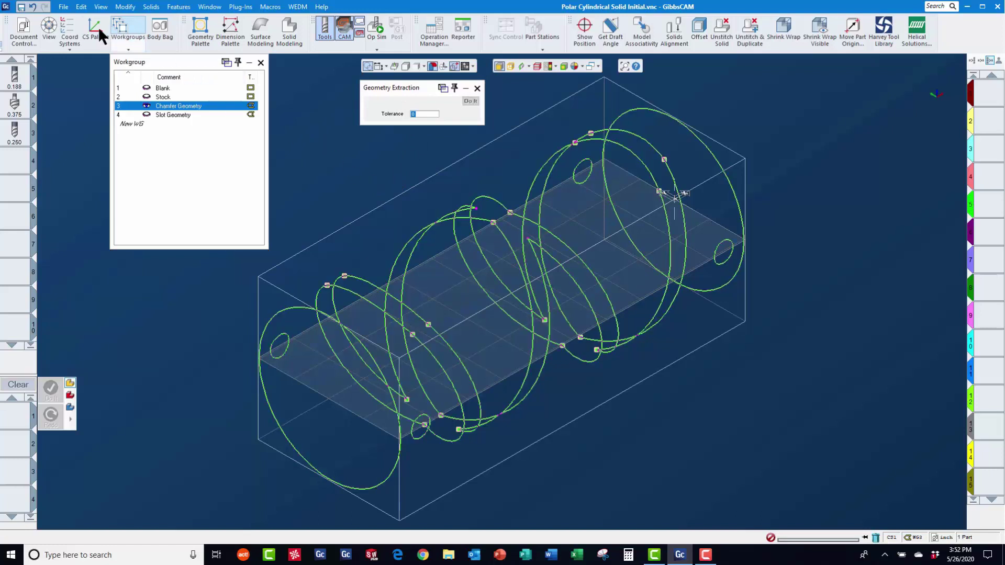
- Reassign the extracted chamfer curves to another coordinate system with Change CS (XYZ)
click(125, 7)
click(125, 7)
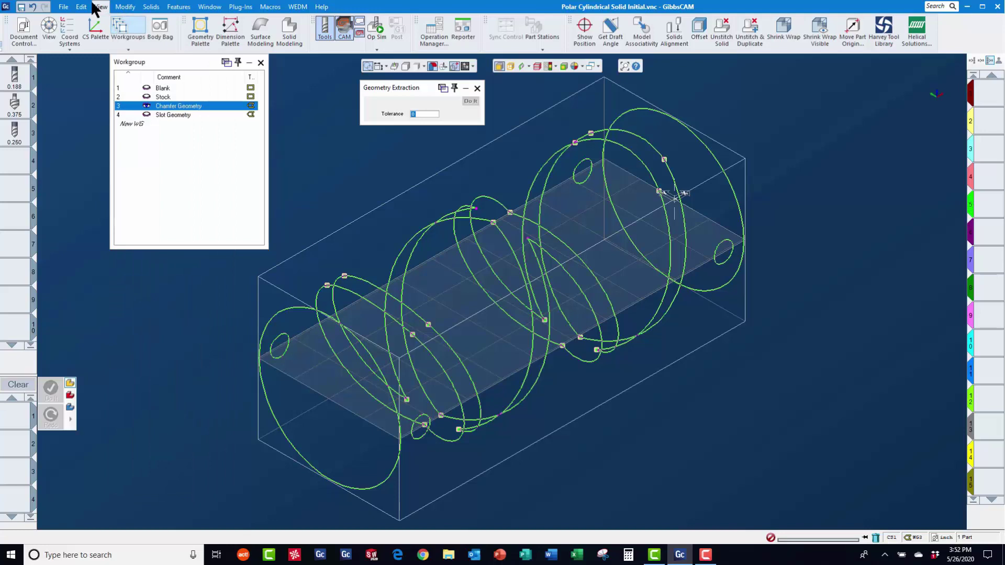
click(100, 7)
mouse_move(119, 7)
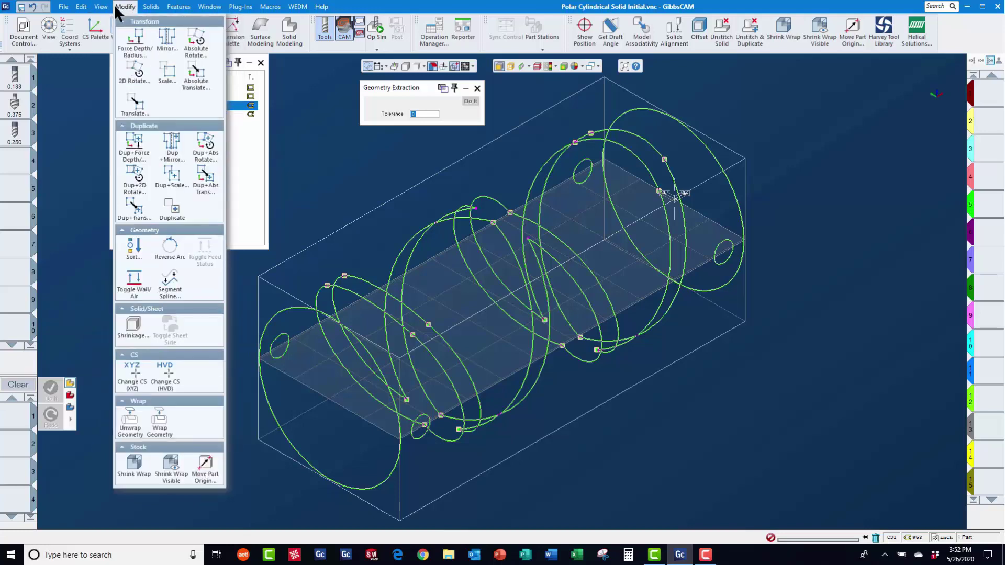
click(136, 382)
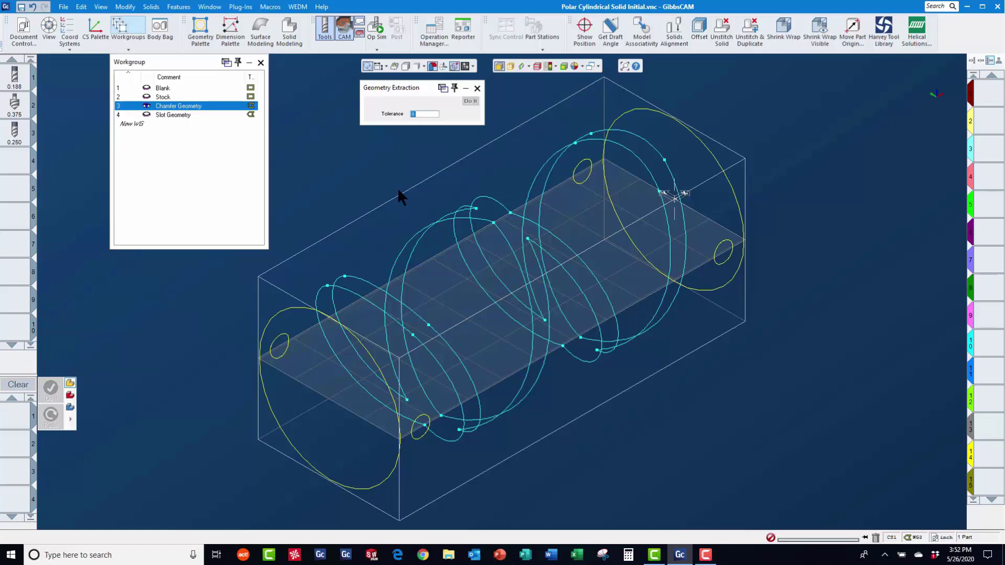
key(ctrl+a)
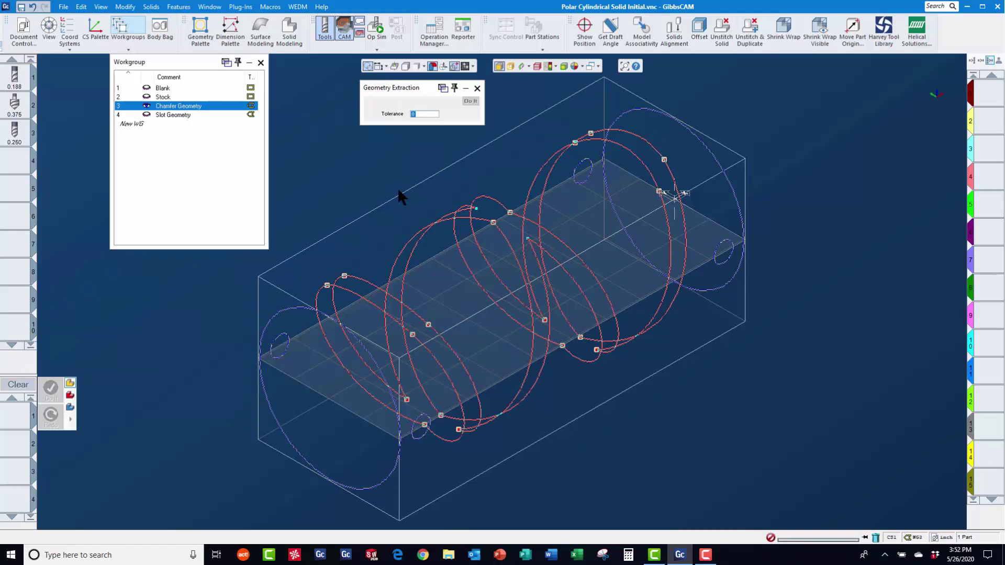
- Unwrap the selected chamfer geometry flat at radius 1.25 and clear the selection
click(123, 6)
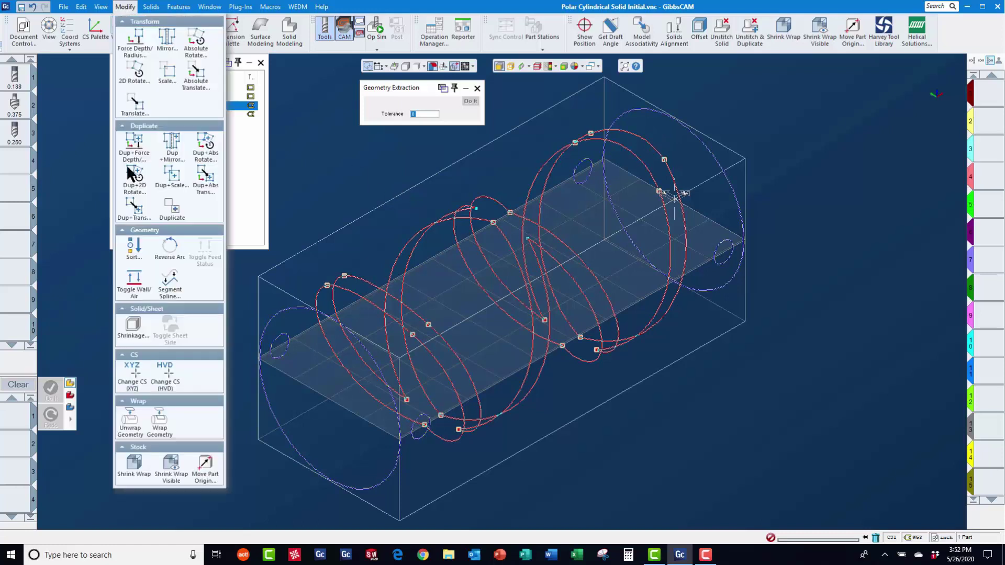
click(129, 431)
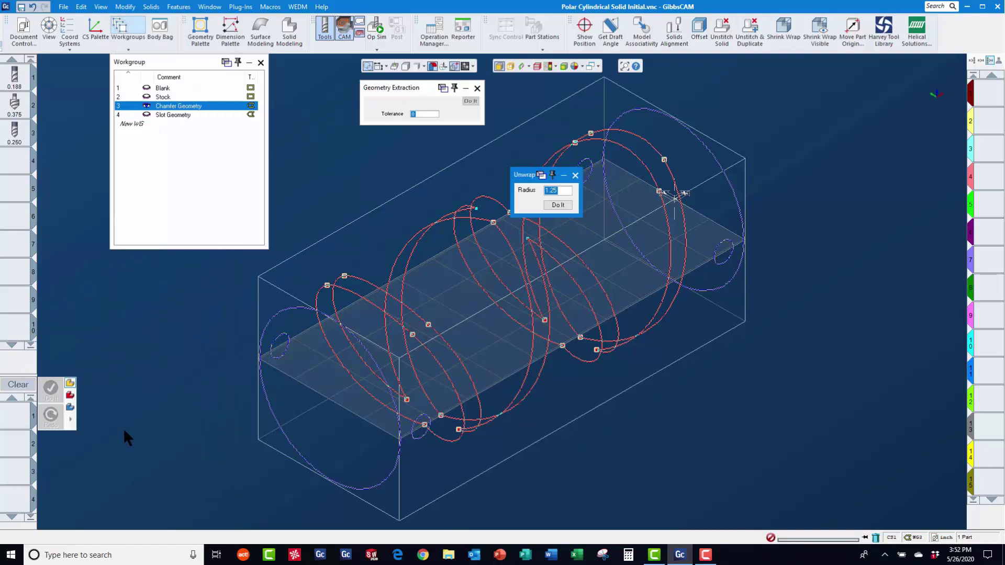
click(556, 206)
click(806, 129)
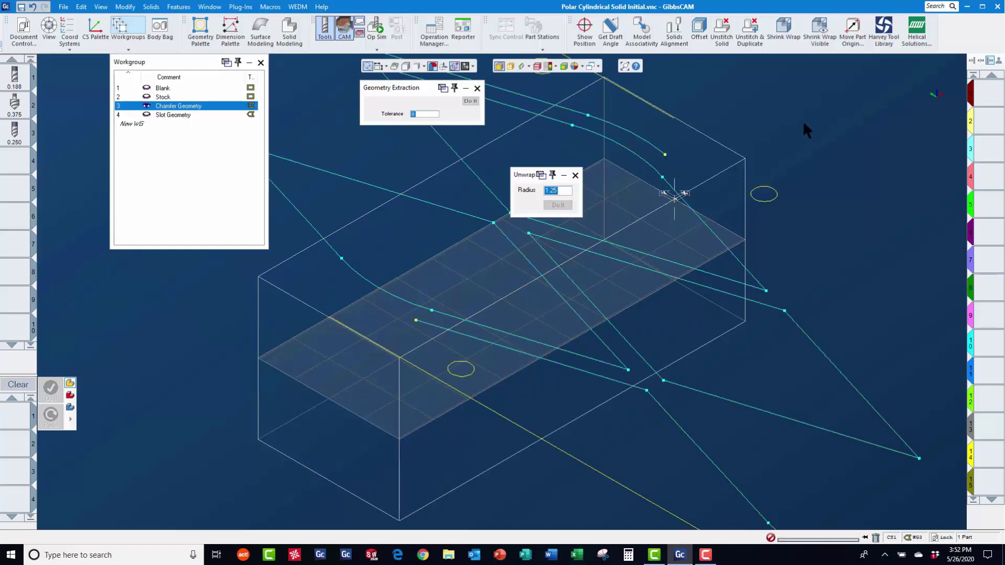
- Make Slot Geometry the current workgroup with WG3, C1 as the active coordinate system
click(167, 115)
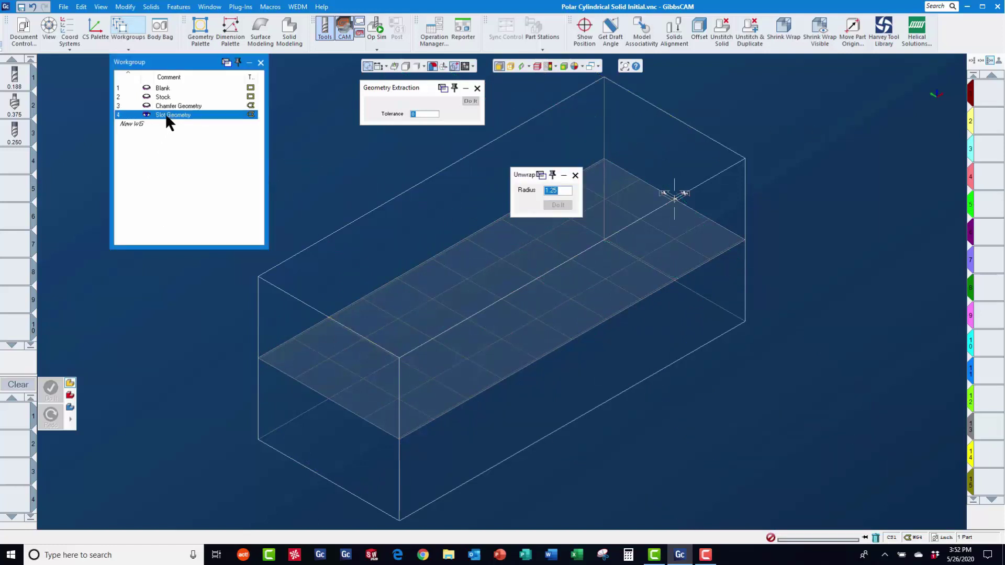
click(71, 24)
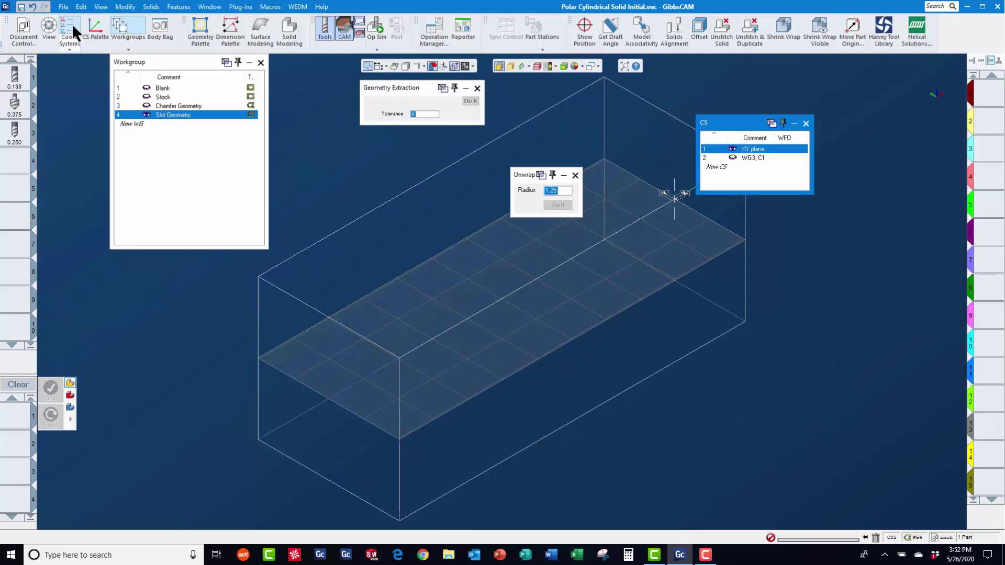
click(752, 158)
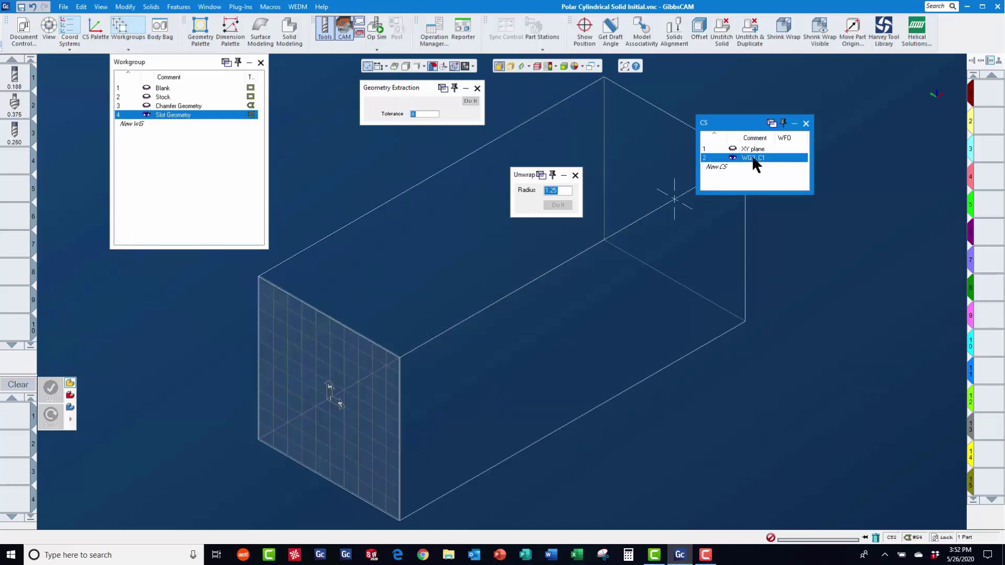
- Display the grooved tube as a shaded solid again
click(406, 66)
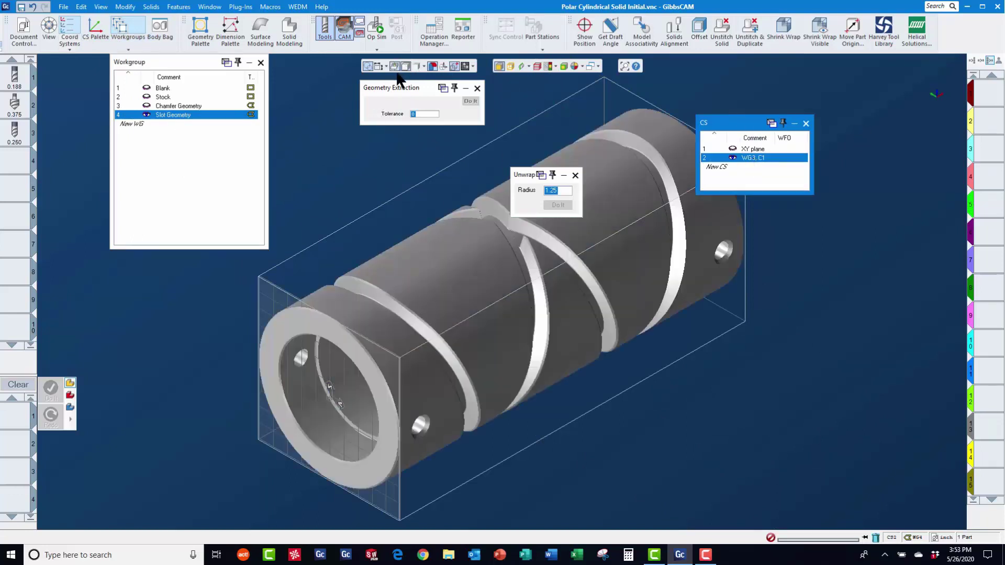
click(529, 66)
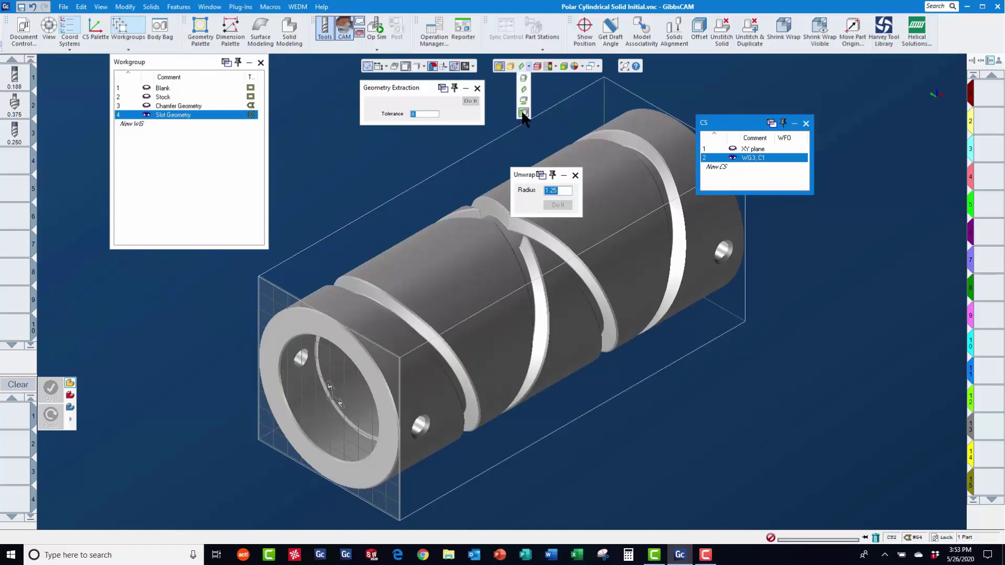
click(523, 113)
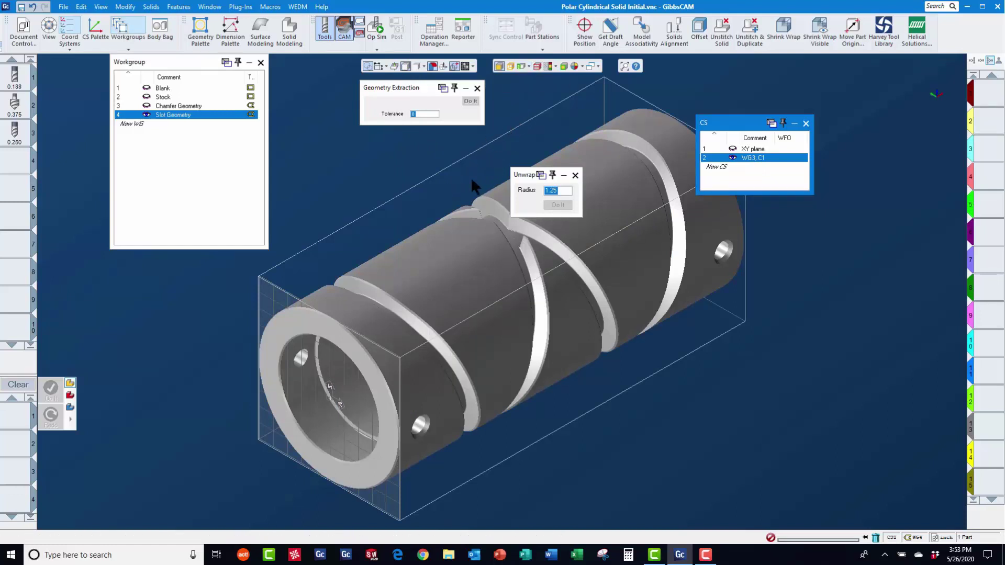
- Set the profiler depth radius to 1.23 from the tube's end-face edge
click(301, 344)
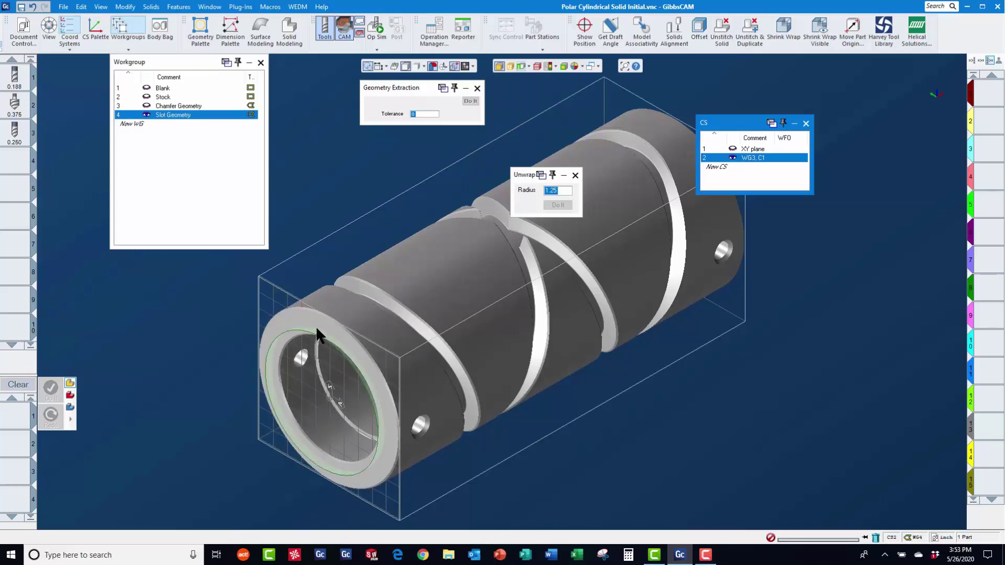
right_click(315, 334)
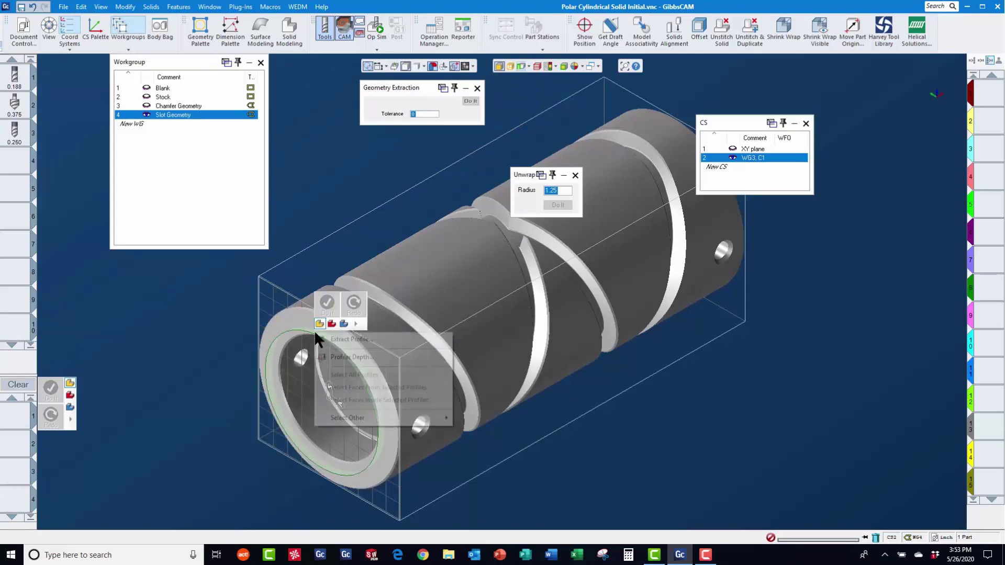
click(361, 355)
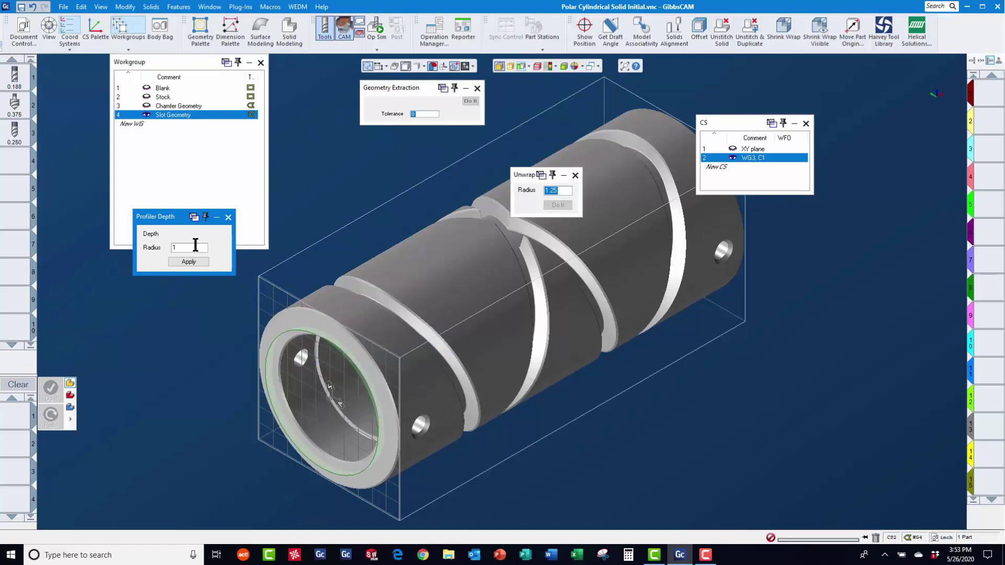
text(.23)
click(183, 262)
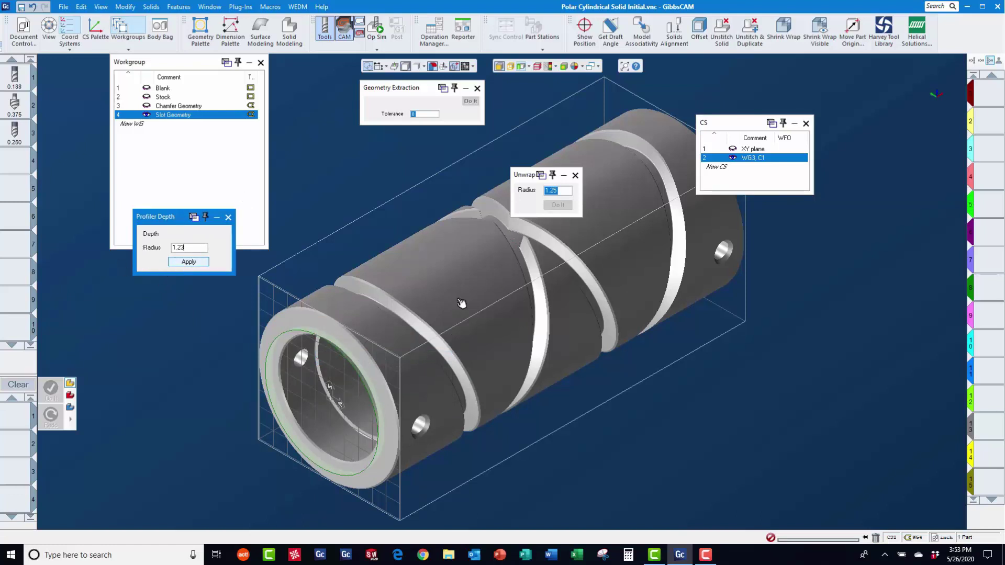
- Select all slot profiles and extract them as wireframe geometry
right_click(400, 249)
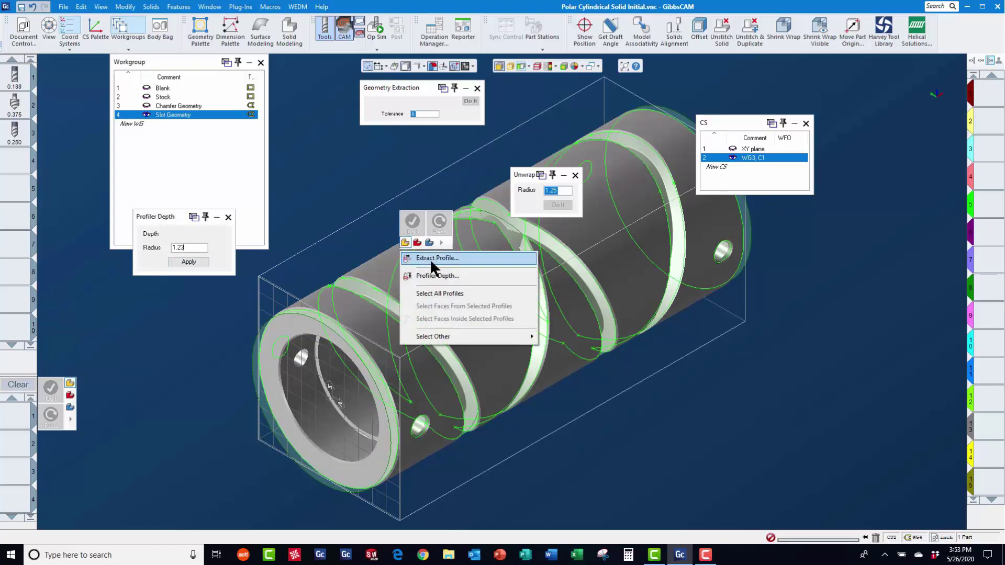
click(440, 293)
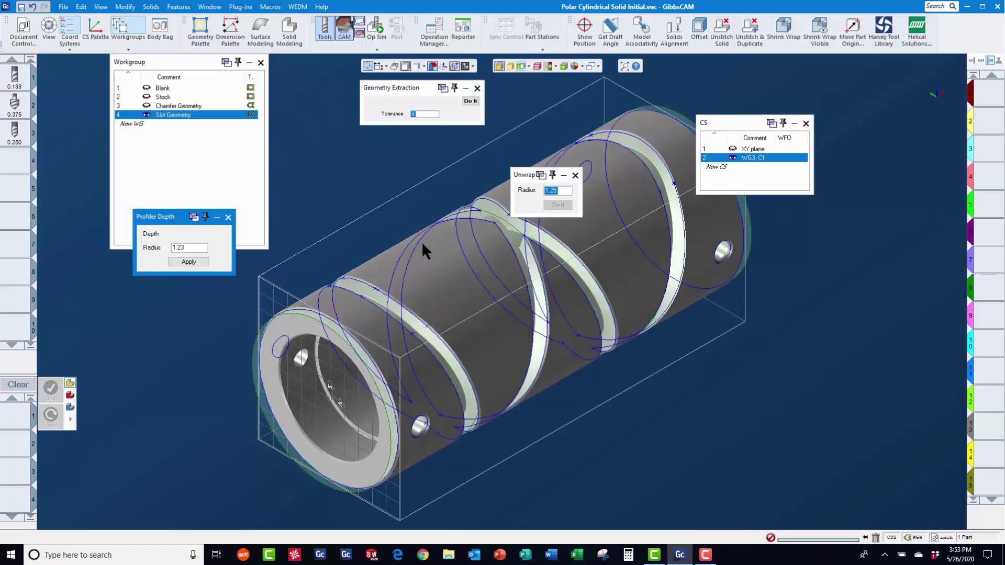
click(461, 102)
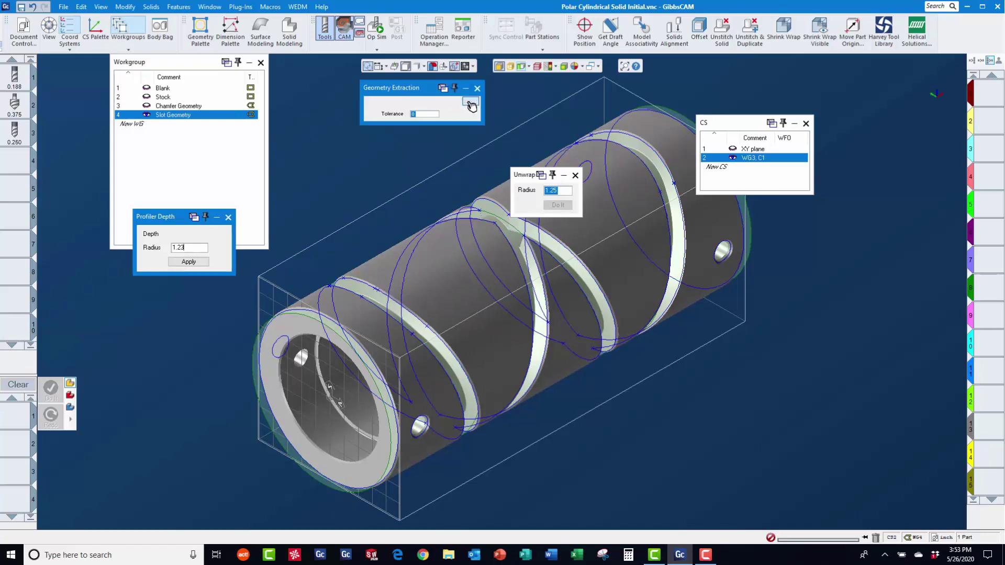
- Close the Unwrap and Geometry Extraction dialogs and make XY plane the active coordinate system
click(576, 176)
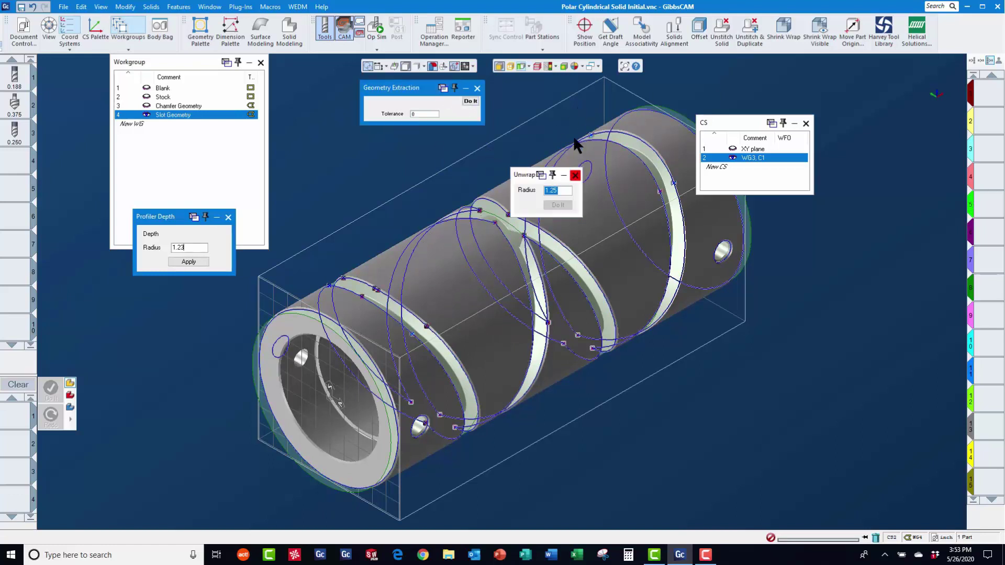
click(477, 88)
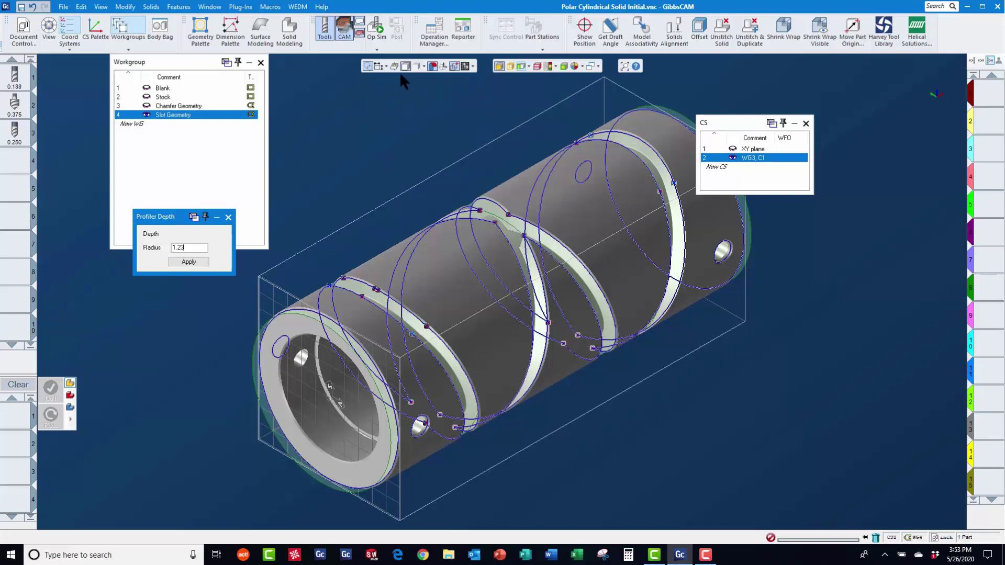
click(752, 148)
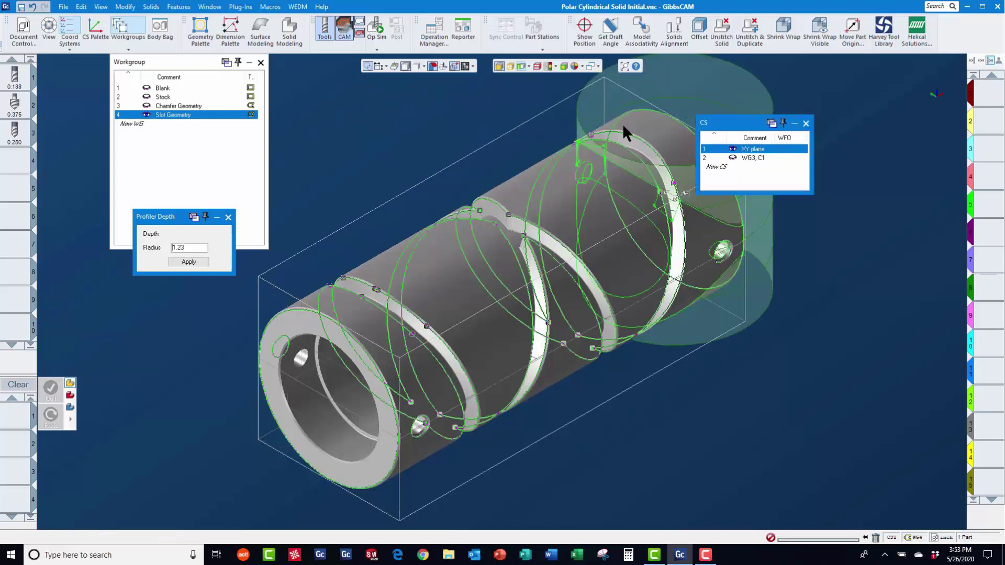
- Hide the translucent stock and the shaded solid, and select all the slot geometry
click(521, 66)
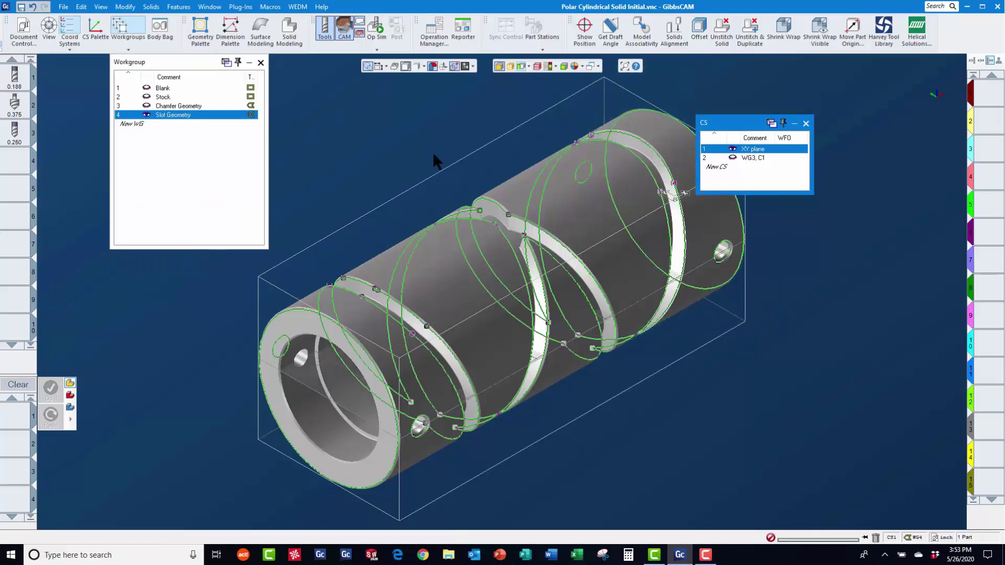
key(ctrl+a)
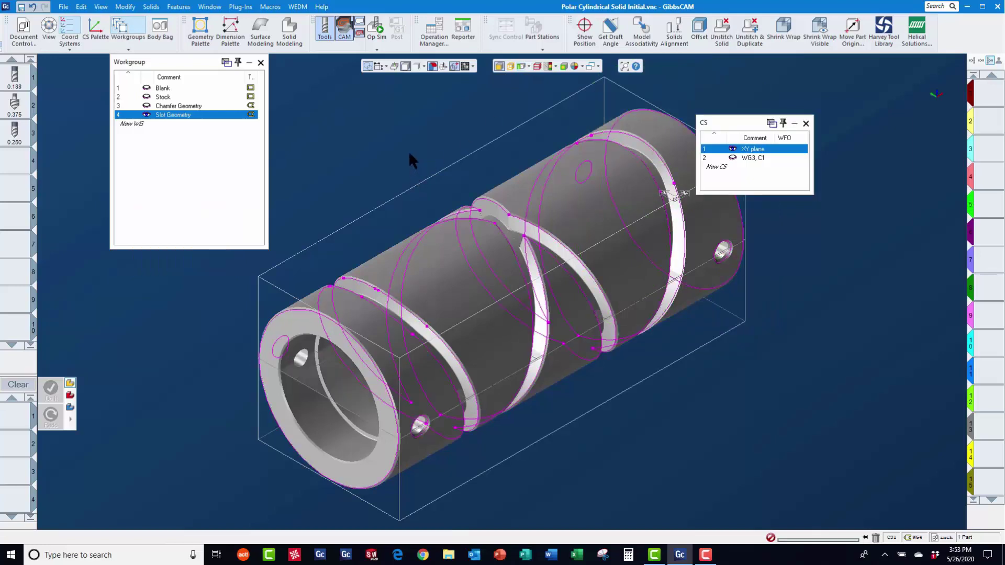
click(406, 67)
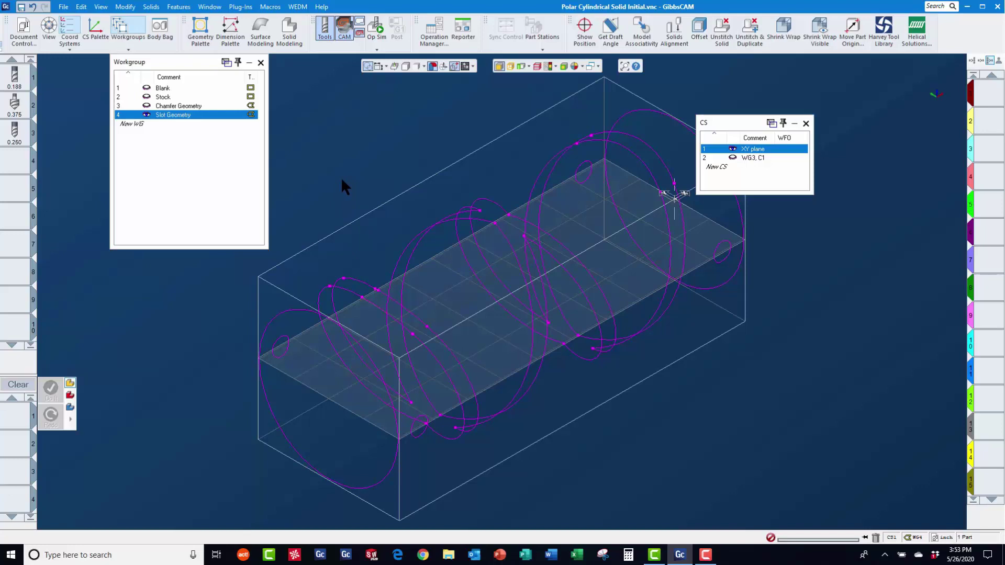
- Unwrap the slot curves into flat lines with Unwrap Geometry at radius 1.23
click(341, 176)
click(125, 6)
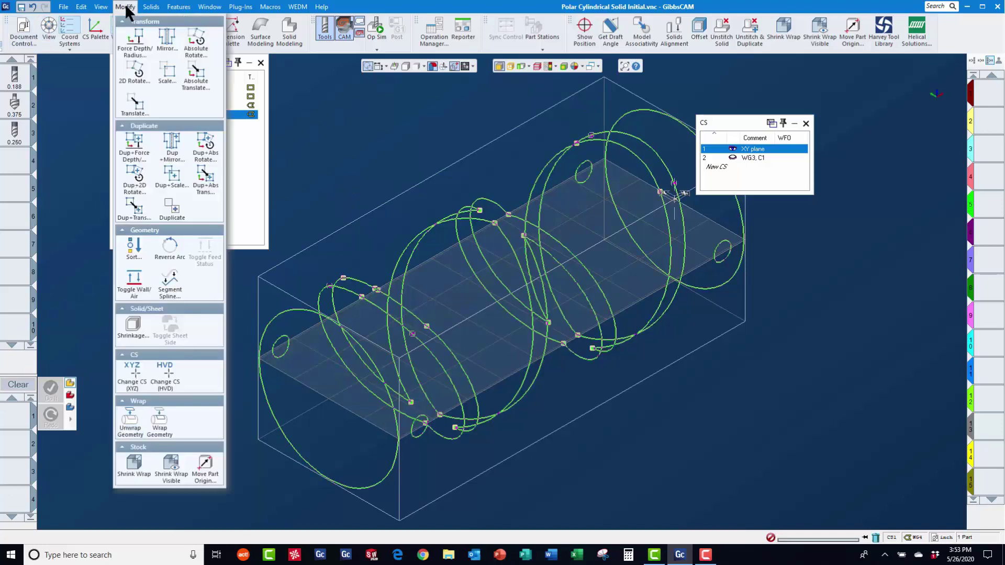
click(130, 375)
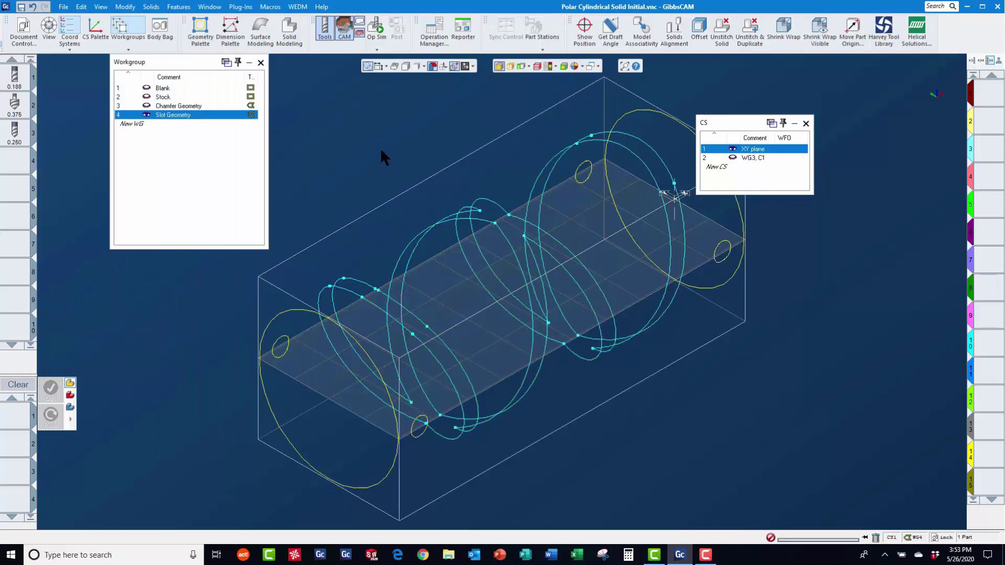
click(126, 6)
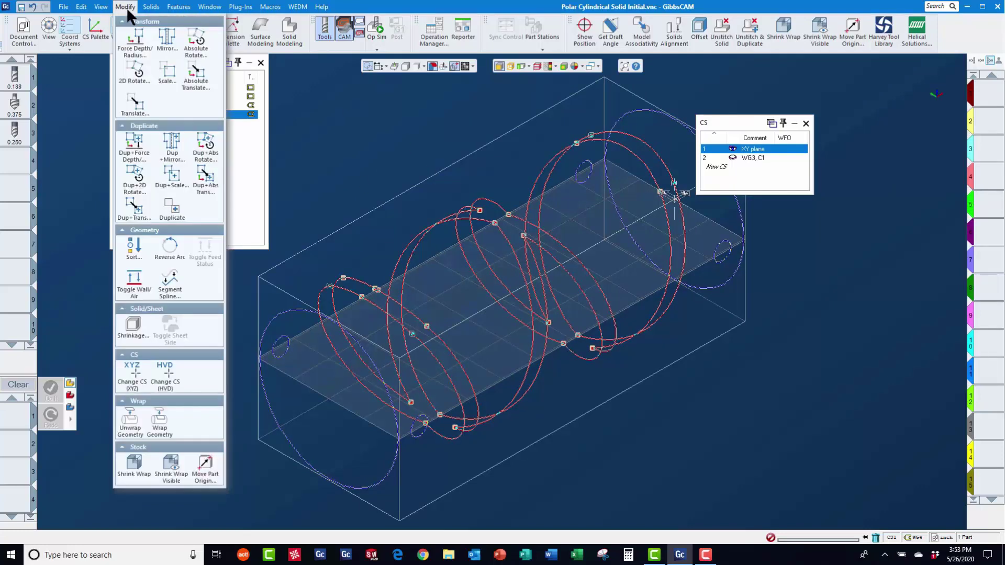
click(133, 432)
click(559, 205)
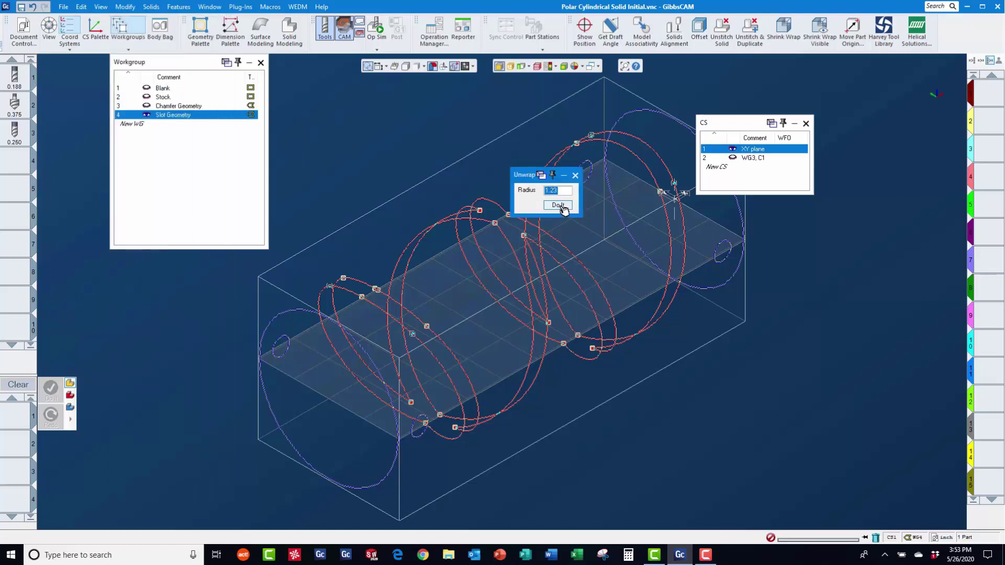
- Close the coordinate system palette, Unwrap dialog and Workgroup panel
click(806, 124)
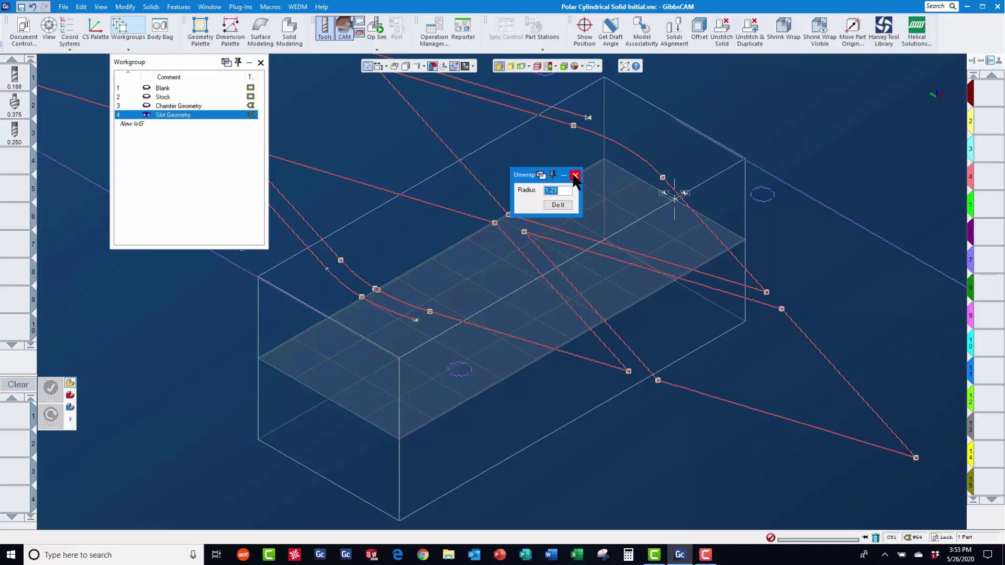
click(575, 175)
click(261, 63)
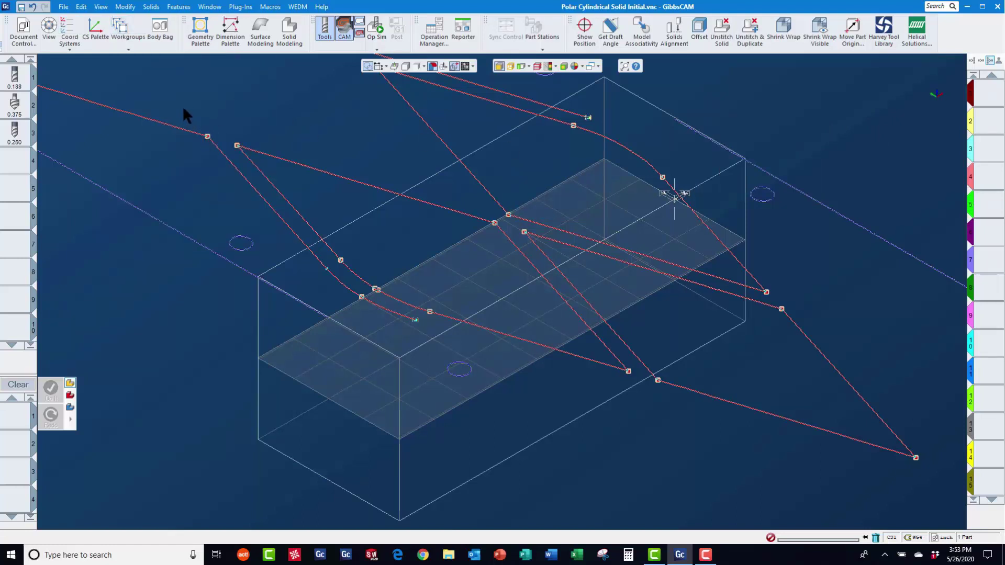
- Create a contour process with the 0.188 tool, depth 1, and depth-first cutting turned off
drag(14, 76, 17, 422)
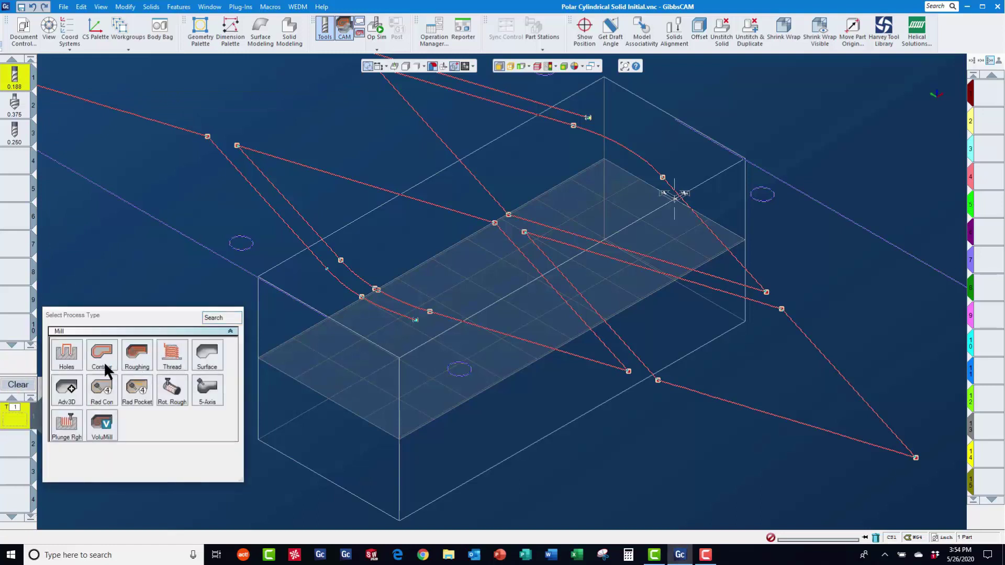
click(104, 364)
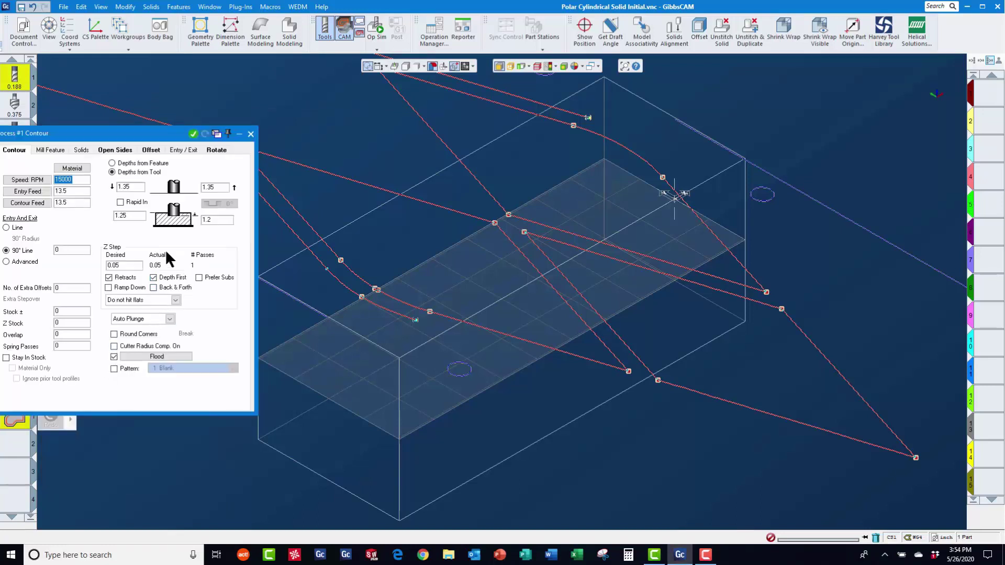
click(220, 221)
text(1)
middle_drag(783, 337, 348, 446)
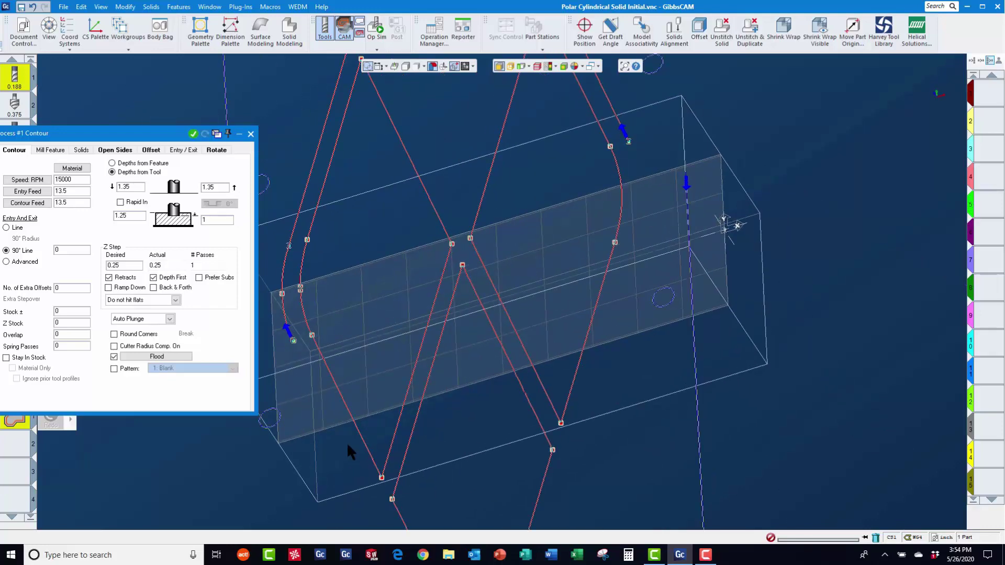
click(155, 278)
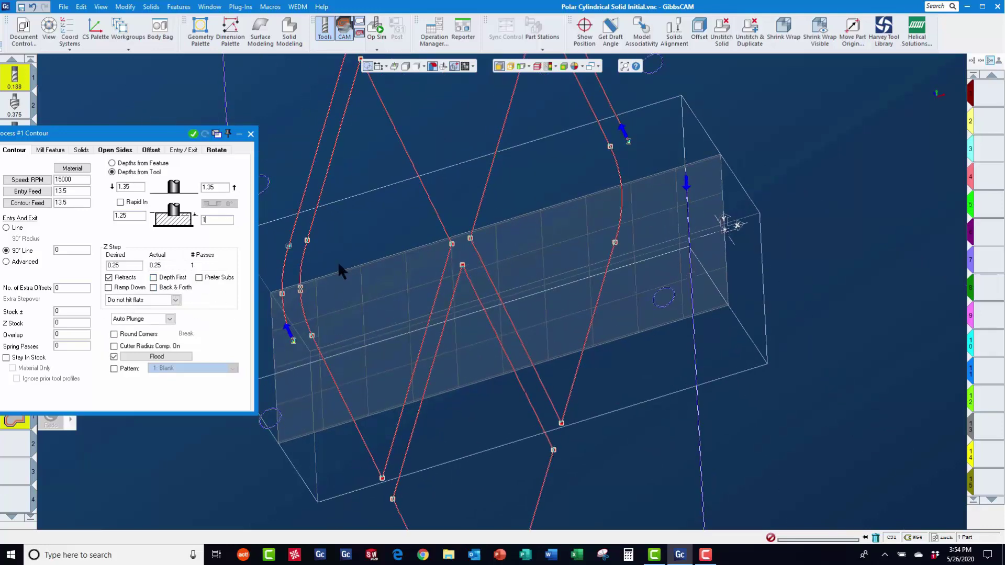
- Select the slot contour chain, set its start and end points, and generate the toolpath
click(773, 114)
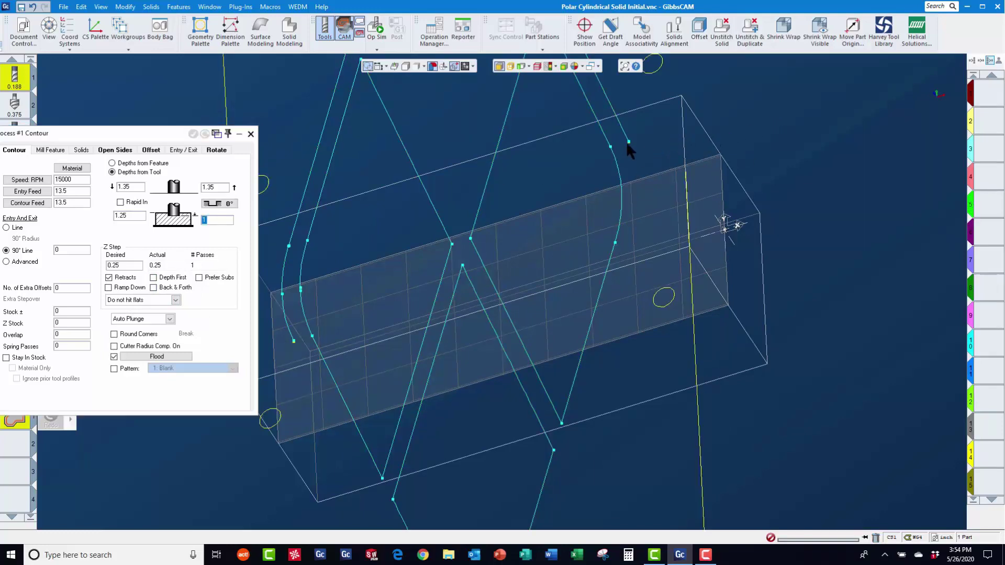
scroll(645, 169, up, 5)
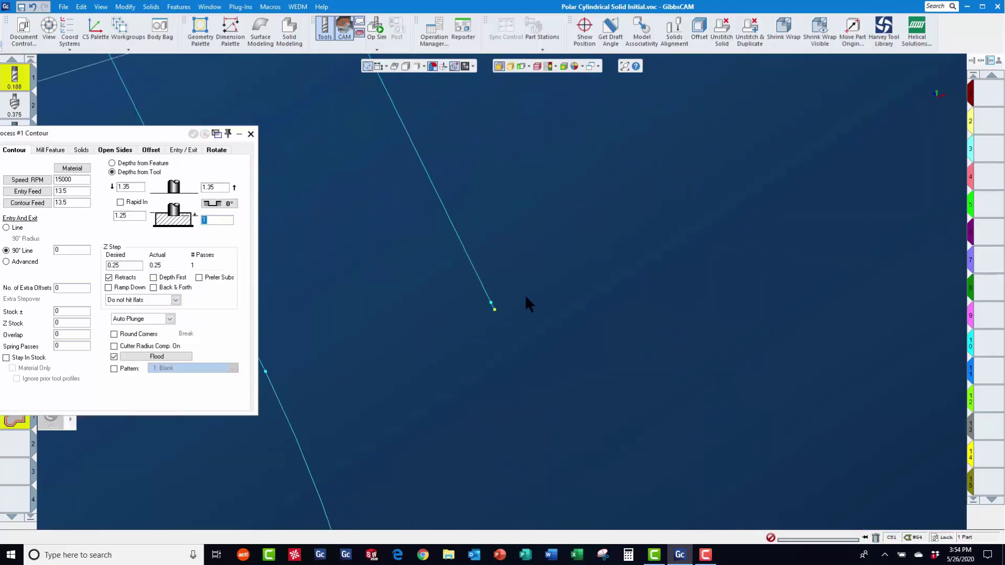
click(494, 310)
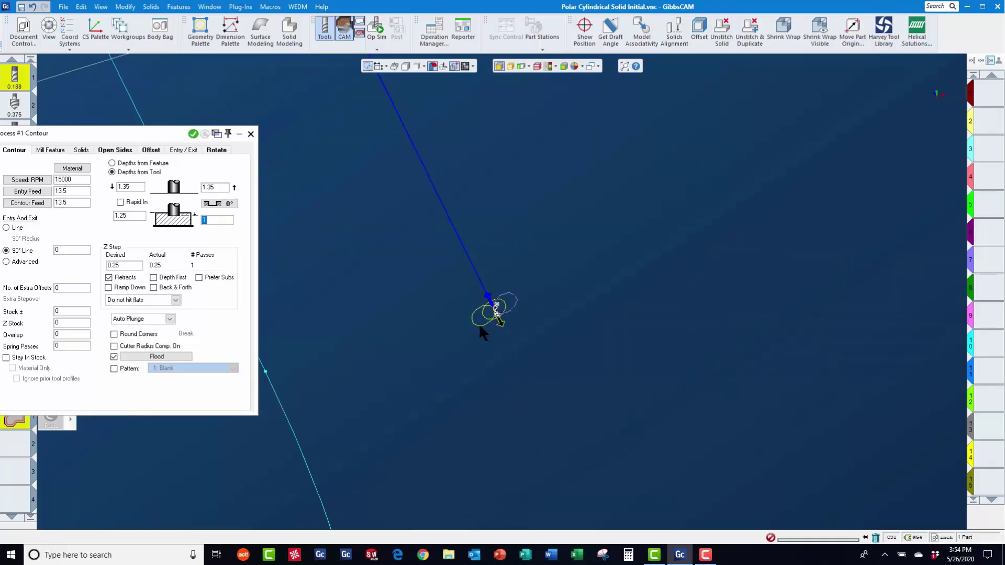
scroll(474, 326, down, 5)
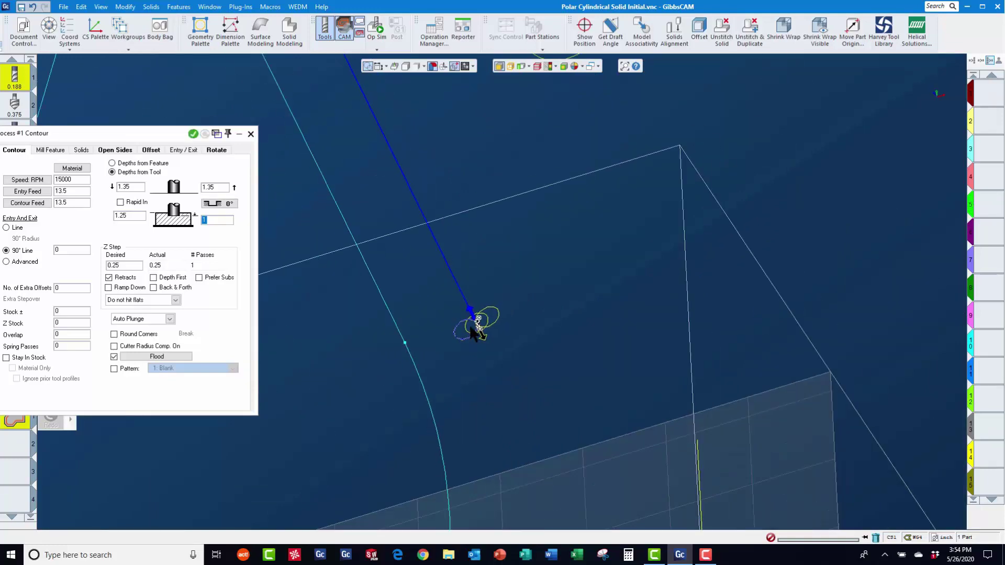
scroll(464, 286, down, 3)
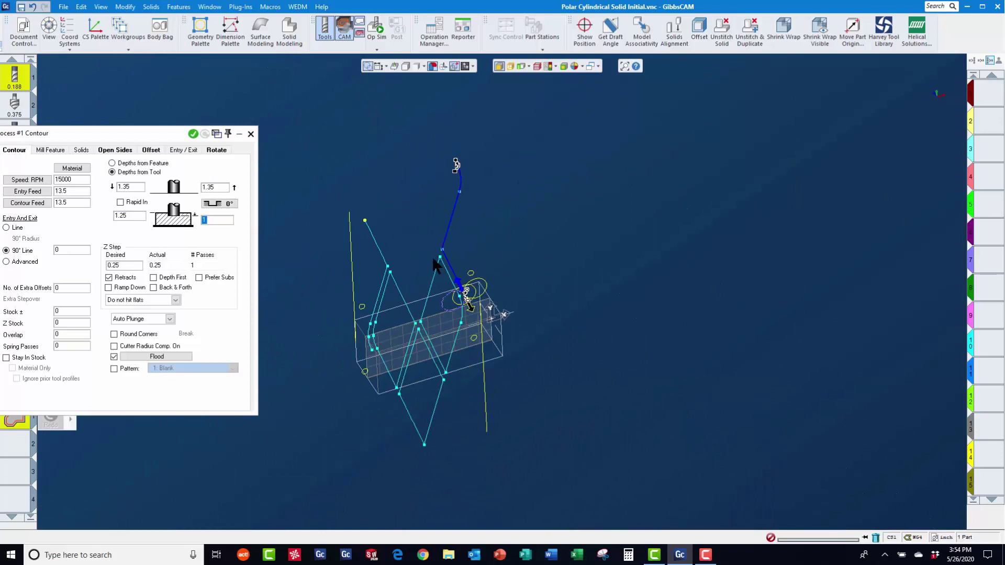
click(440, 257)
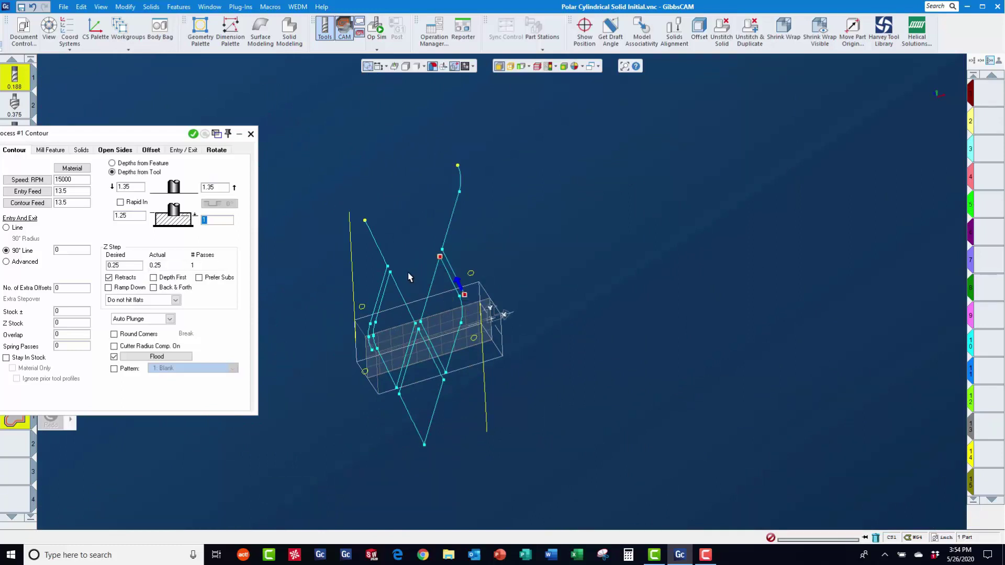
click(391, 271)
click(364, 221)
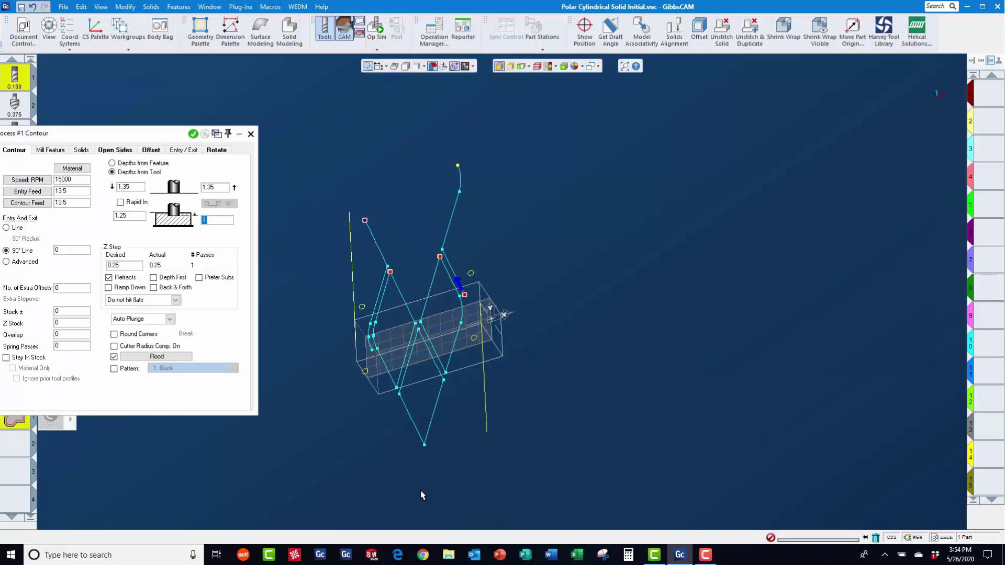
click(424, 445)
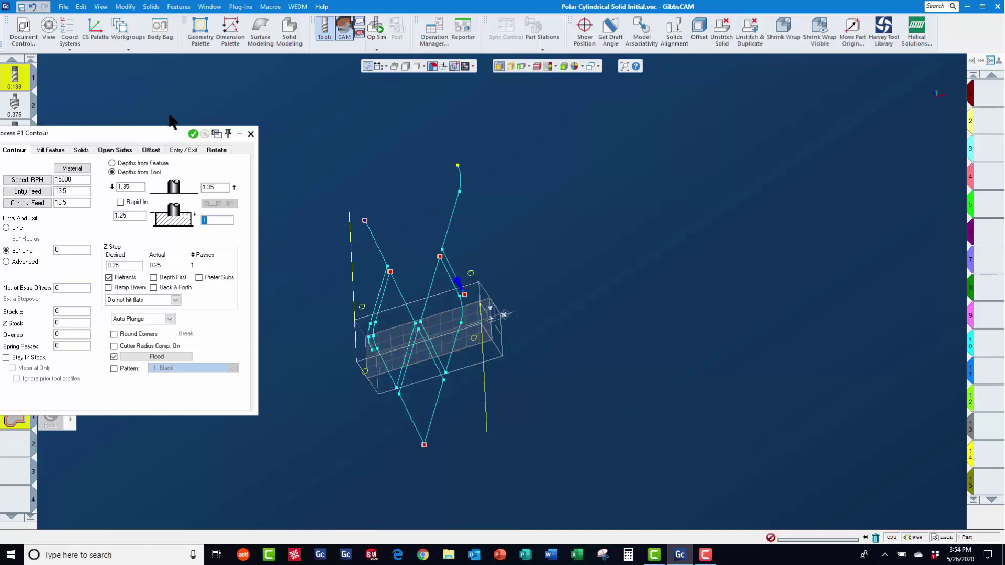
click(191, 134)
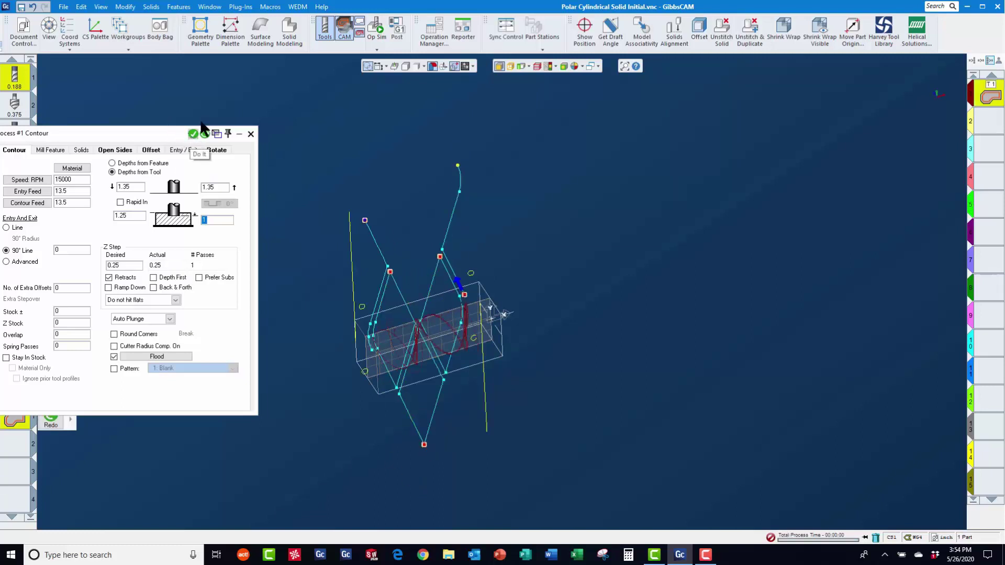
- Check the Rotate tab shows Polar & Cylindrical Milling, then close the contour process
click(211, 152)
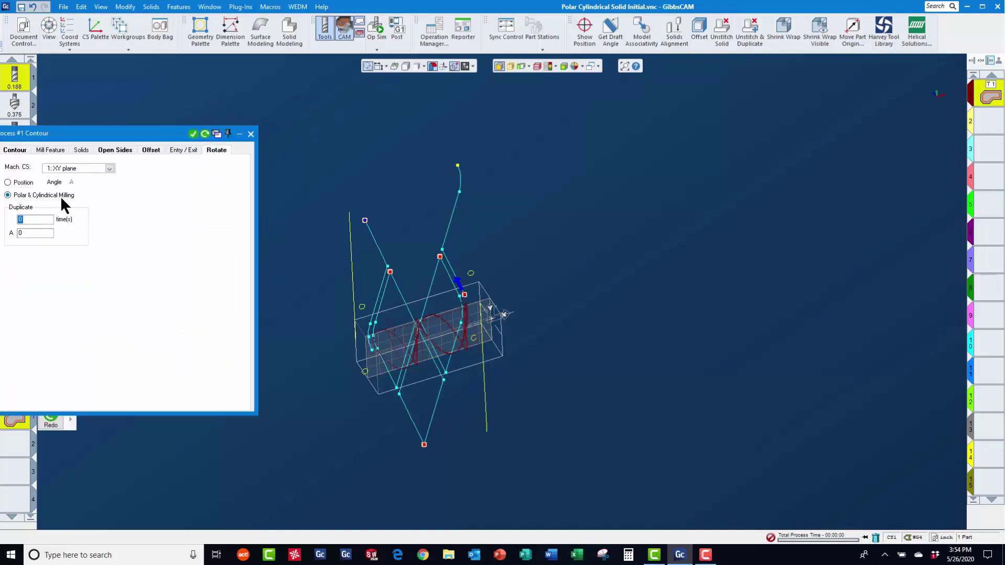
click(251, 134)
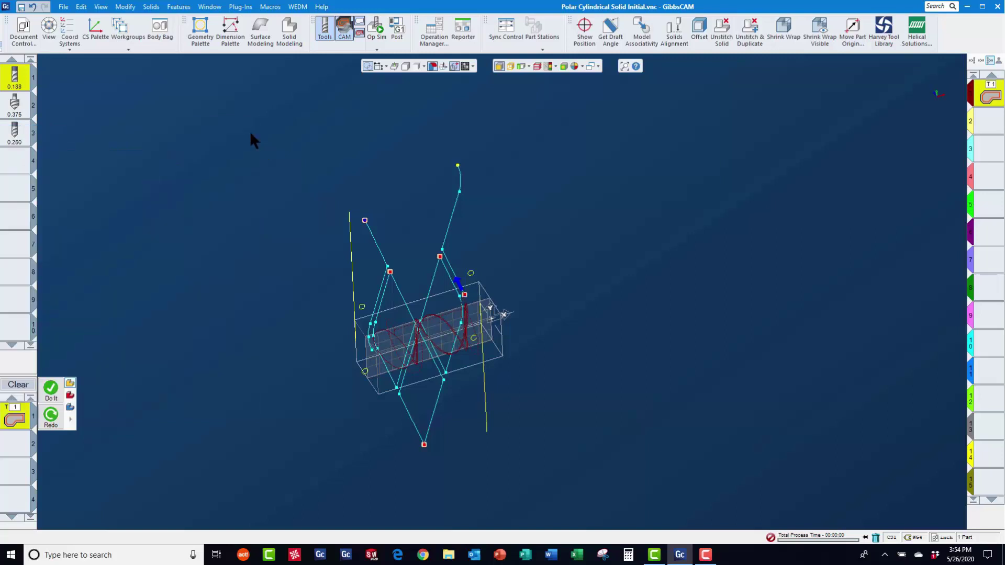
click(125, 33)
- Add a new contour process with the 0.375 tool on the Chamfer Geometry workgroup
click(124, 32)
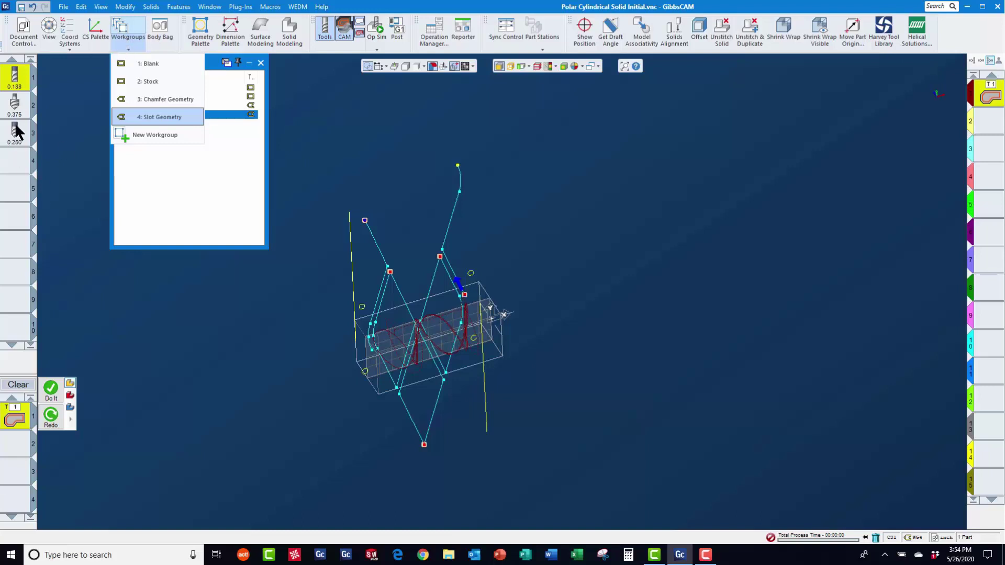
drag(16, 107, 20, 419)
double_click(21, 419)
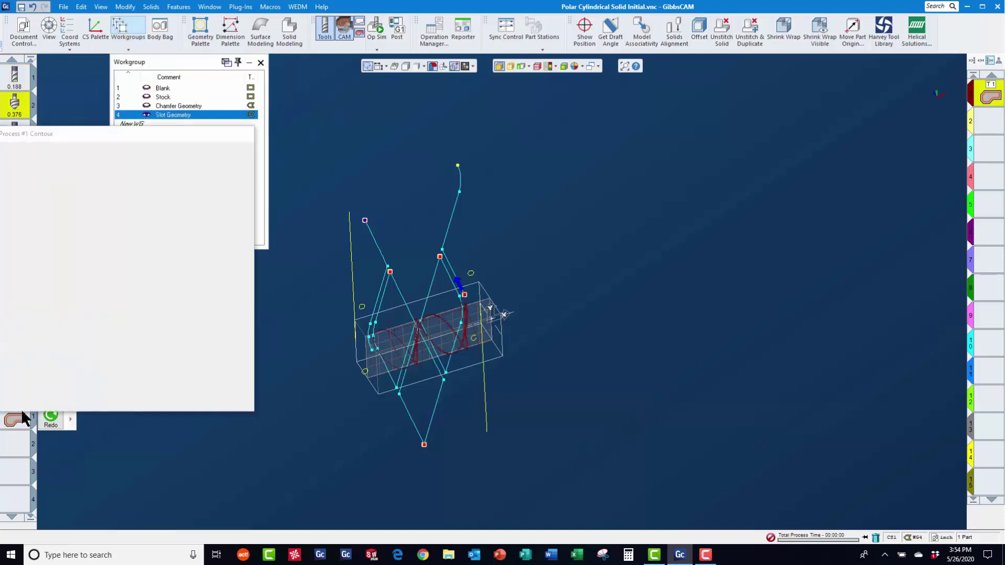
click(200, 115)
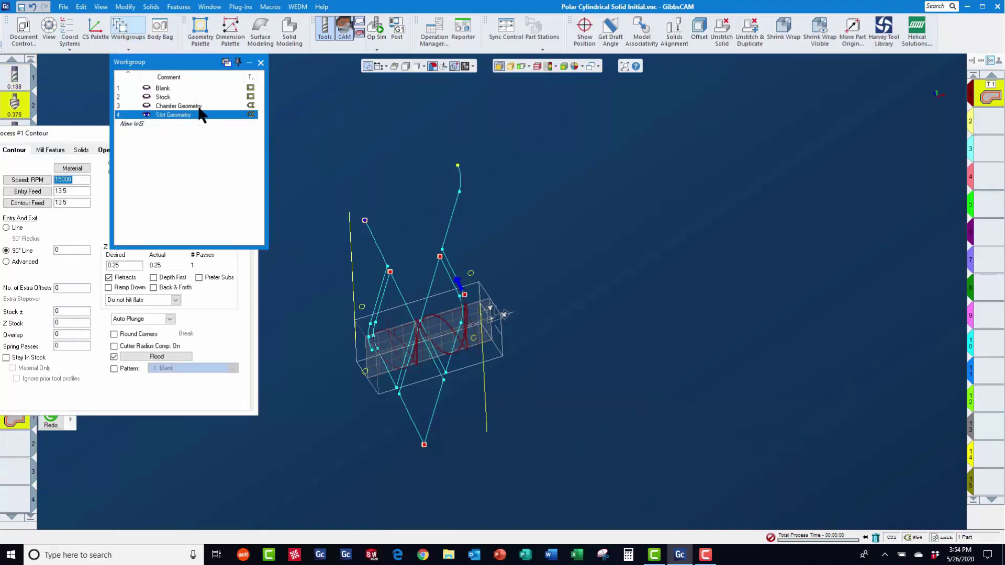
click(200, 106)
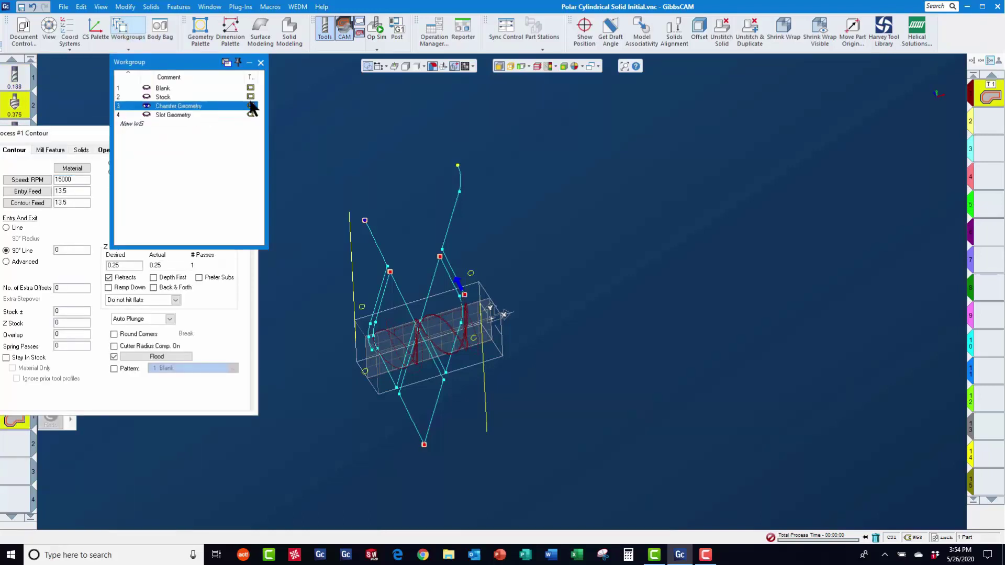
click(260, 63)
- Set Z step 0.05, select the chamfer chain, set start and end points, and generate the toolpath
click(216, 219)
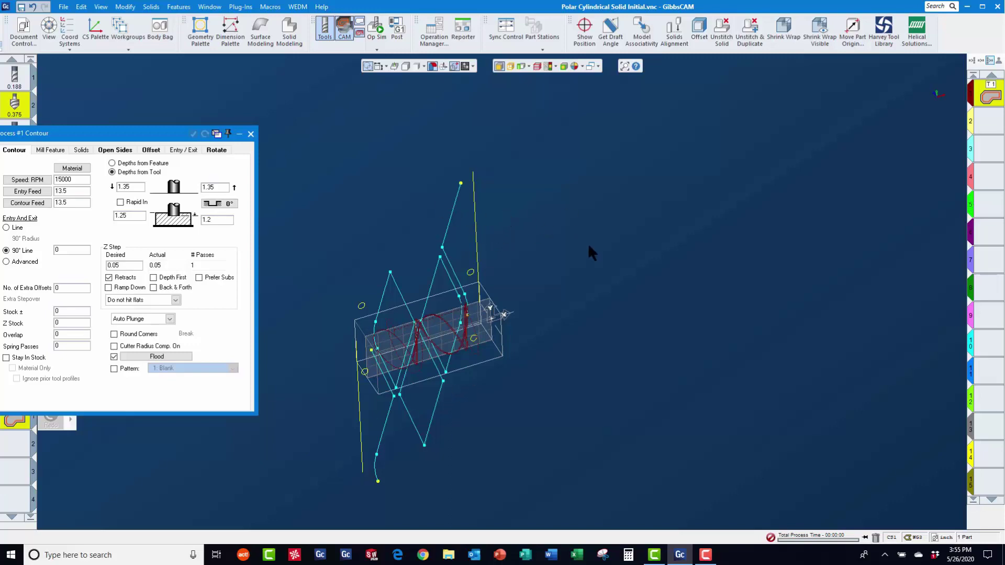
middle_drag(589, 242, 534, 352)
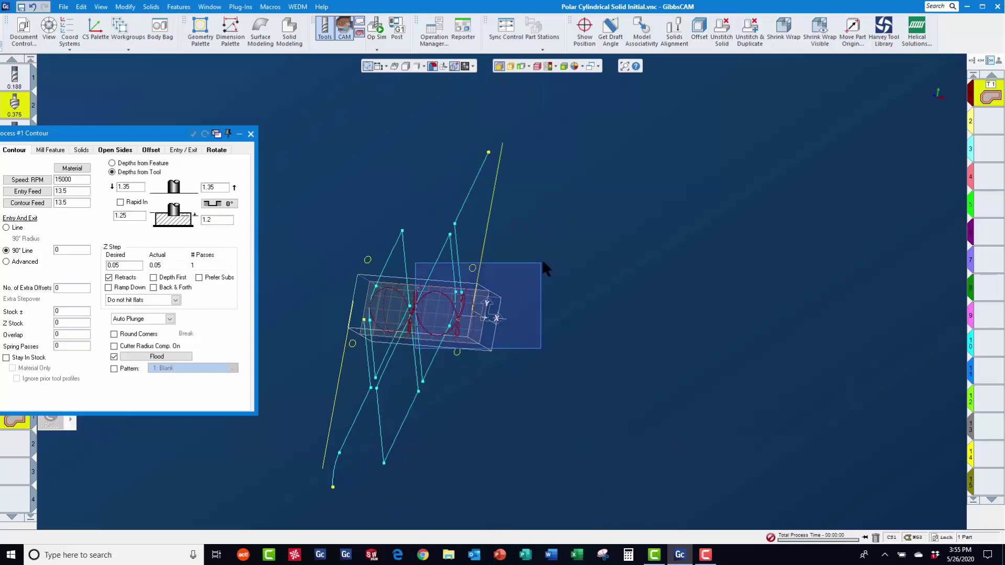
scroll(418, 361, up, 5)
click(392, 371)
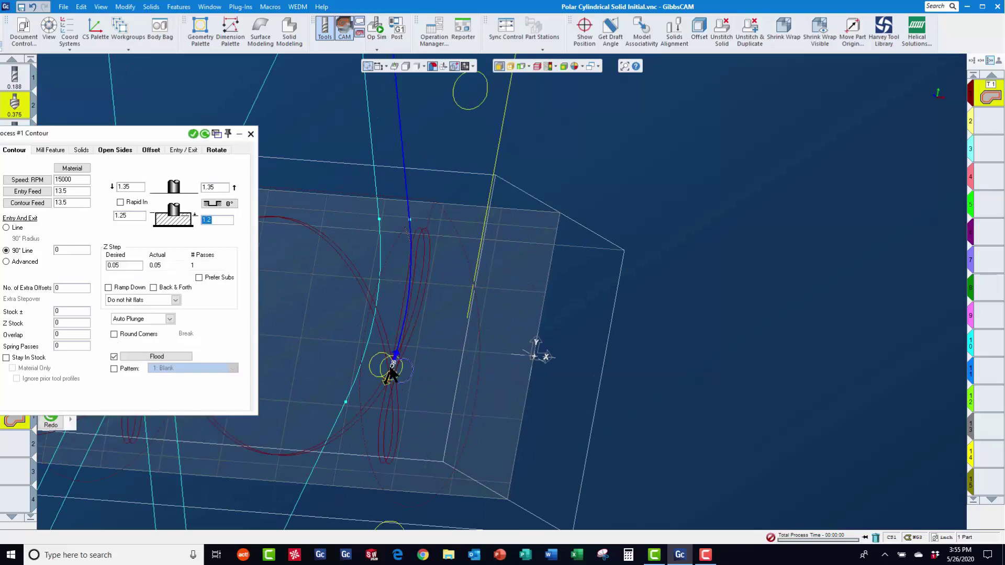
scroll(373, 368, down, 5)
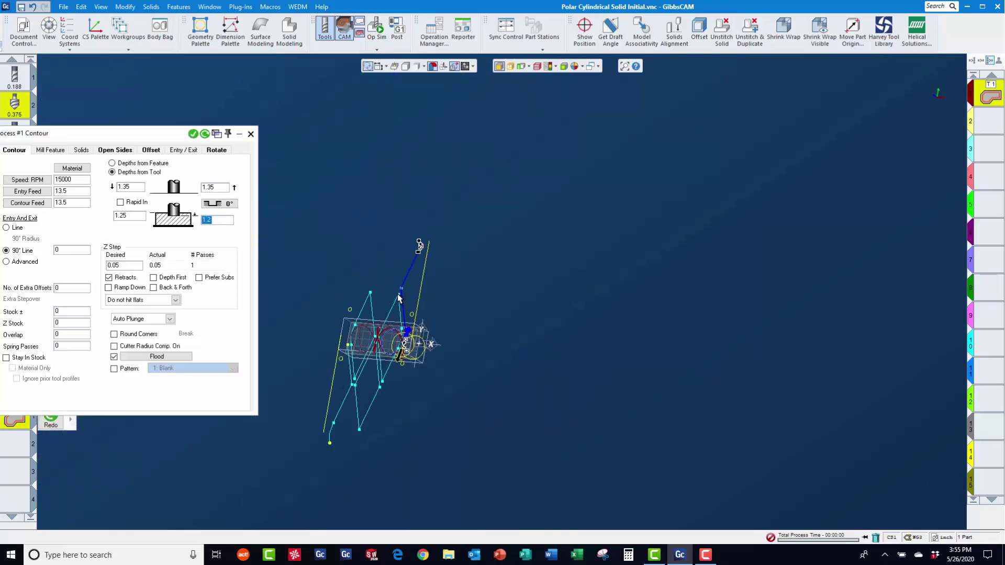
click(398, 296)
click(370, 293)
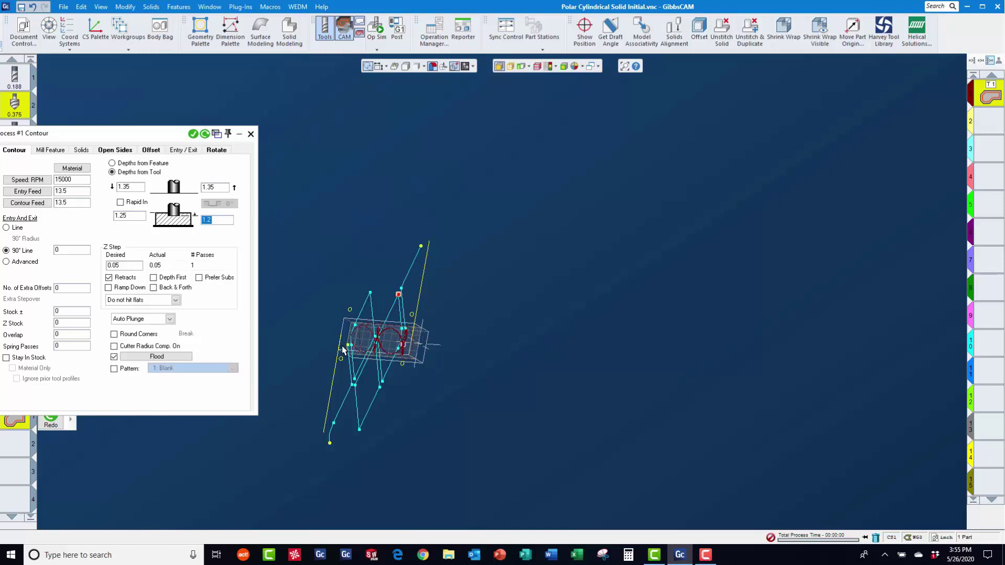
click(347, 348)
click(359, 430)
click(194, 134)
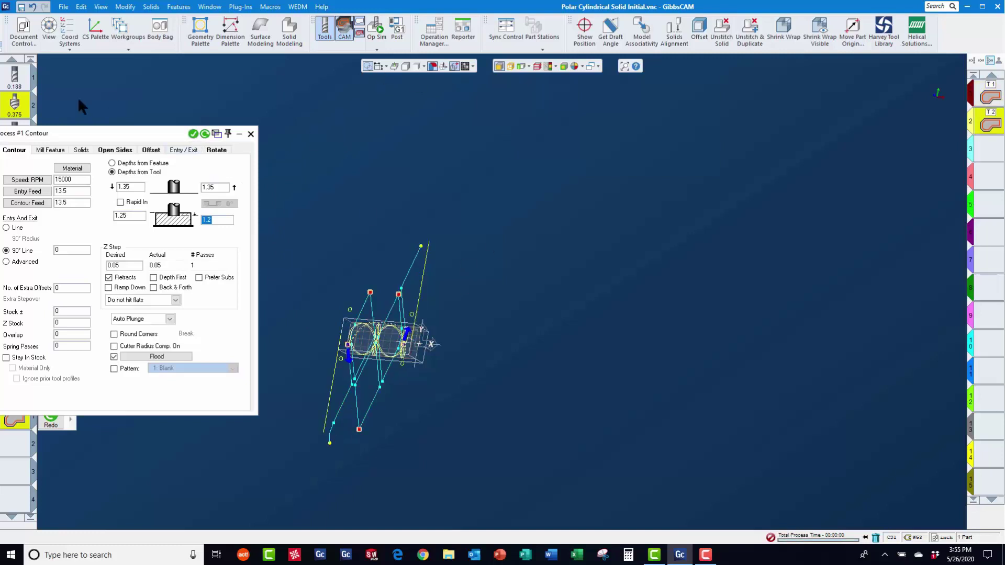
- Check WG Info for Chamfer Geometry and Slot Geometry to confirm both are wrapped
click(119, 27)
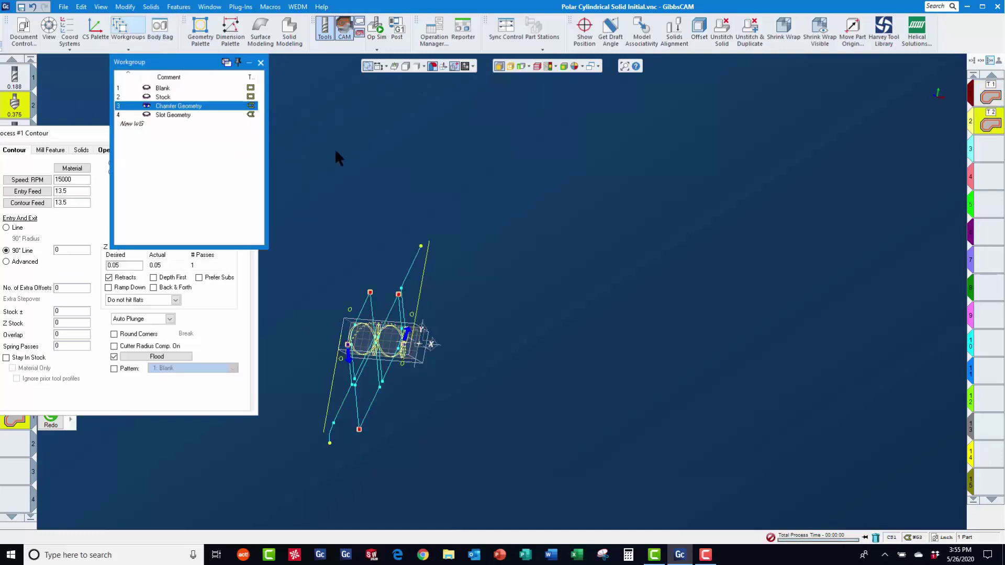
right_click(183, 105)
click(215, 110)
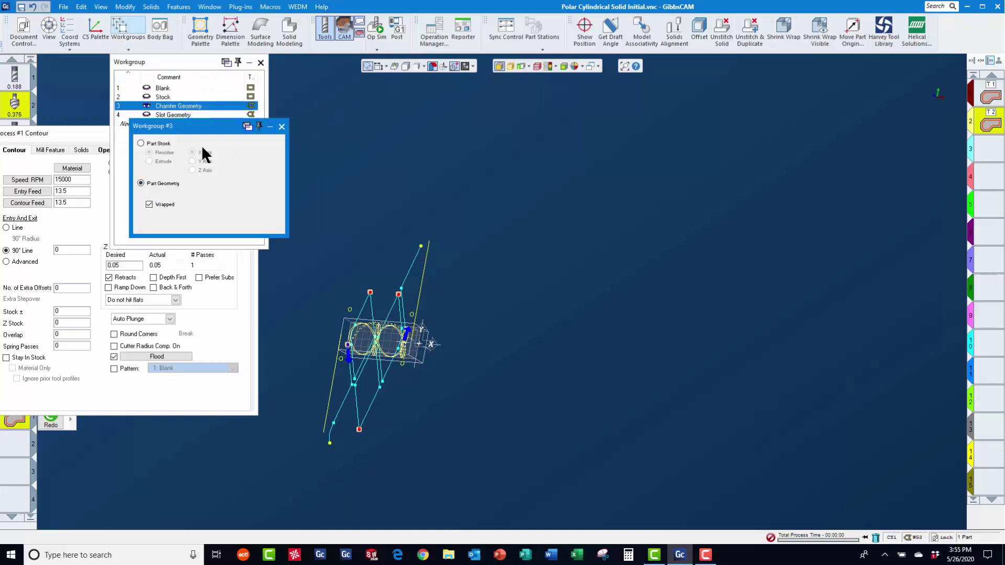
click(282, 127)
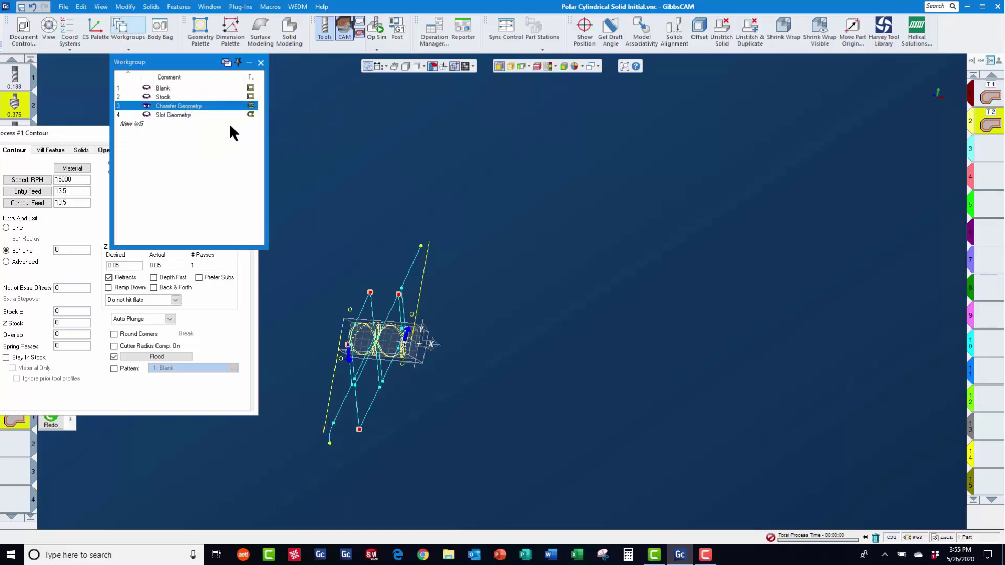
right_click(169, 116)
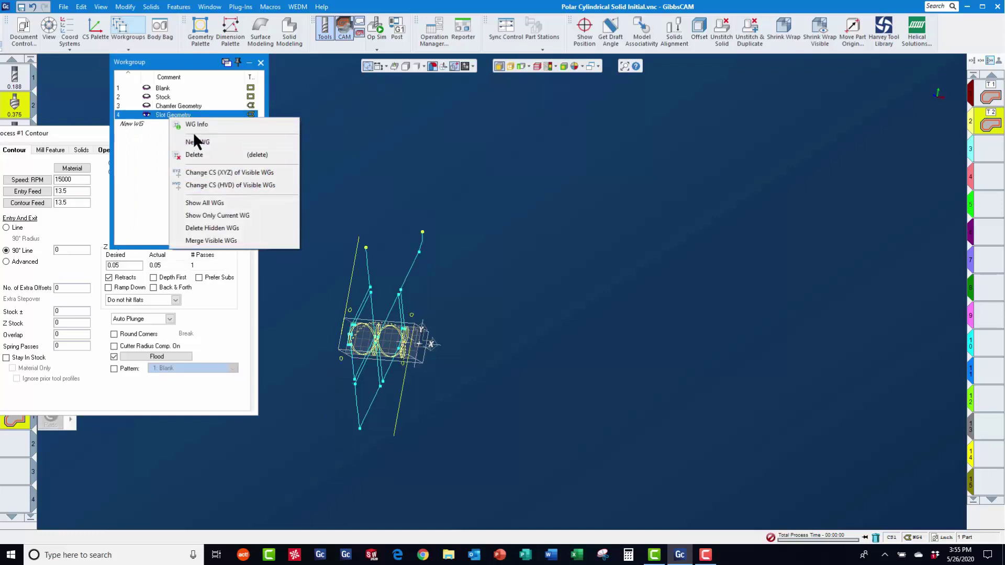
click(203, 126)
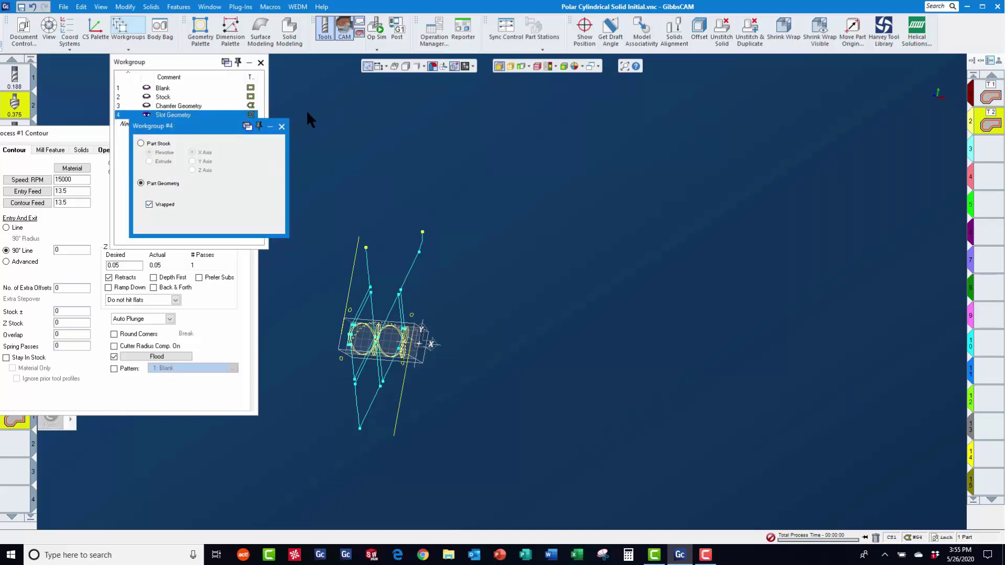
click(281, 127)
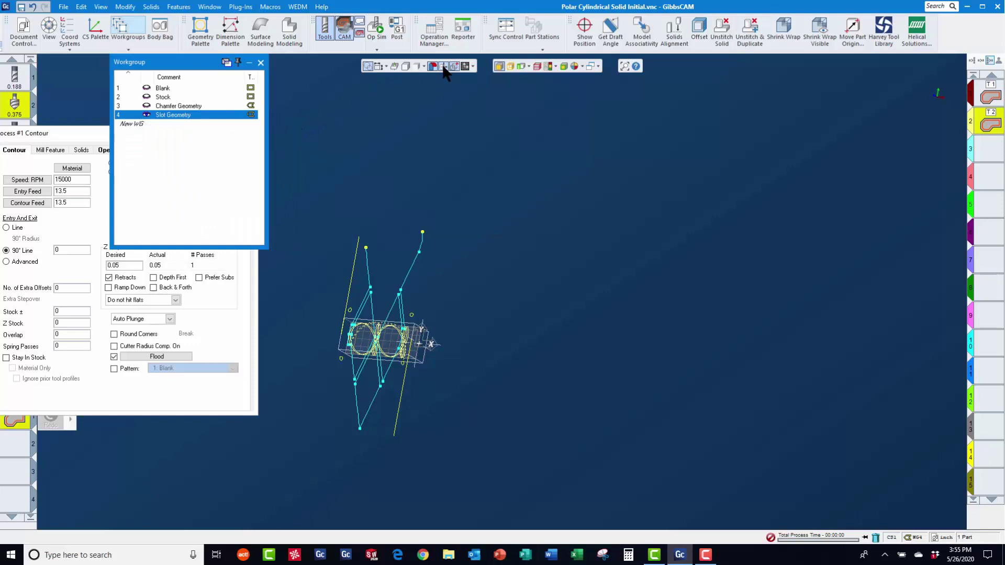
- Hide the flattened geometry lines so only the wrapped toolpath shows
click(442, 67)
click(443, 67)
click(443, 67)
- Zoom to fit, open Op Sim, and play the machining simulation on the tube stock
mouse_move(931, 122)
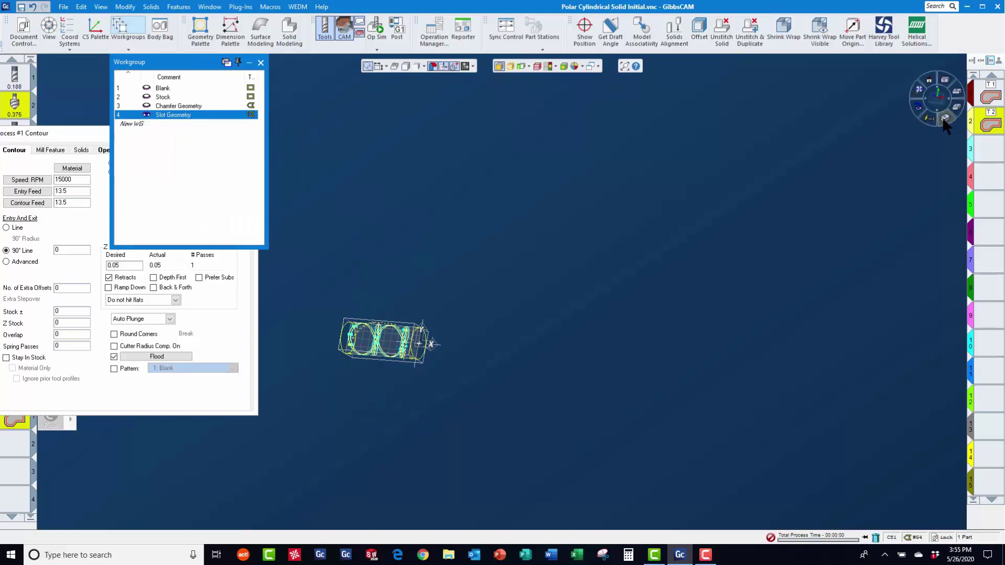
click(920, 92)
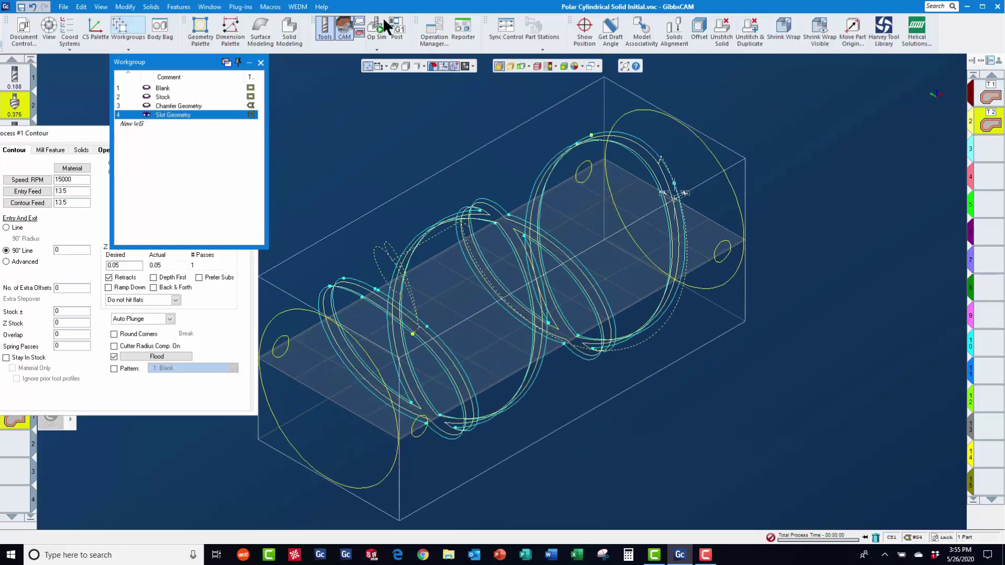
click(380, 28)
click(857, 93)
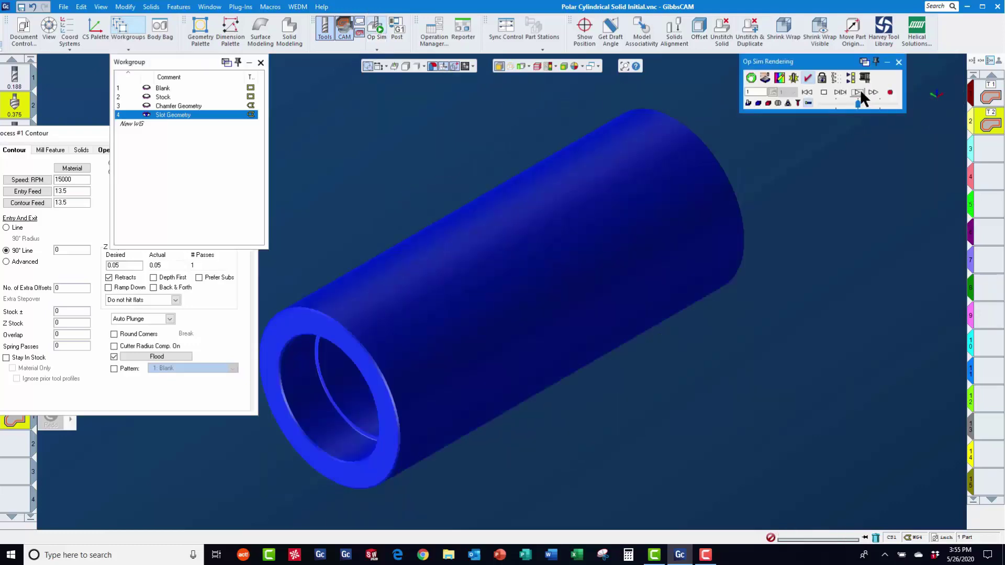